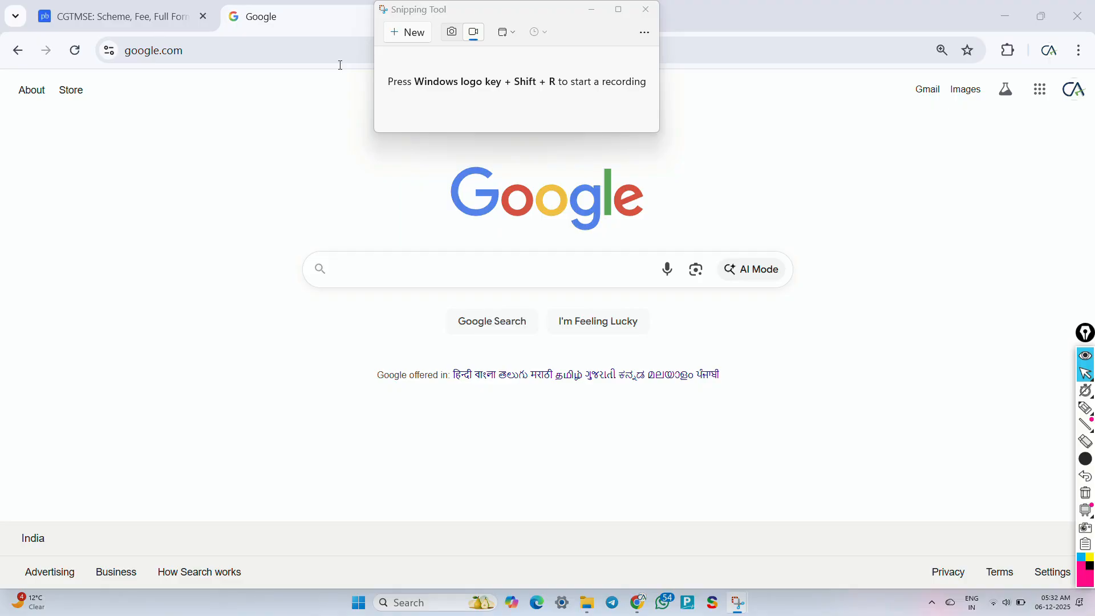
# Step: Search Google for 'pmegpe' to find the PMEGP portal
pyautogui.click(379, 279)
pyautogui.write('pmegpe')
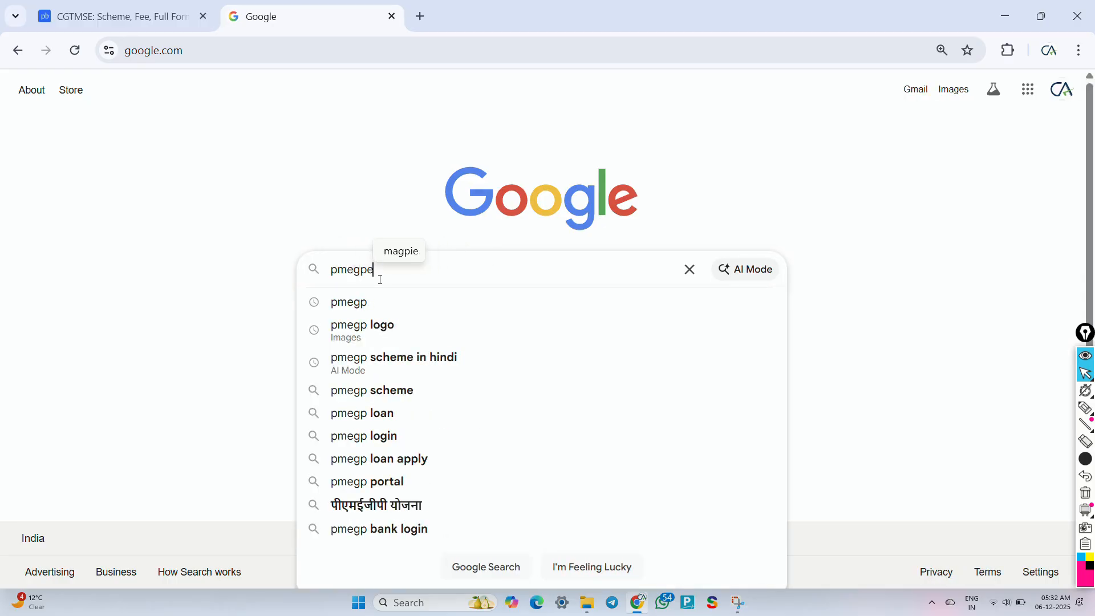
pyautogui.press('Return')
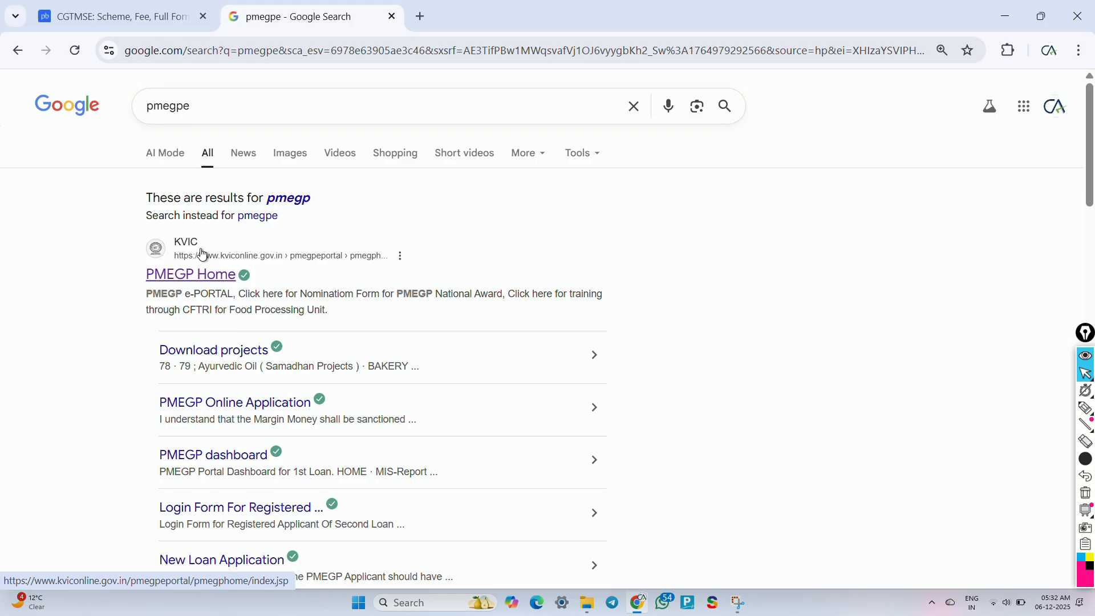
# Step: Circle the KVIC PMEGP Home result with the annotation pen, then clear it
pyautogui.hotkey('ctrl', 'shift', '3')
pyautogui.moveTo(169, 227)
pyautogui.mouseDown()
pyautogui.moveTo(164, 290)
pyautogui.moveTo(171, 220)
pyautogui.moveTo(158, 236)
pyautogui.mouseUp()
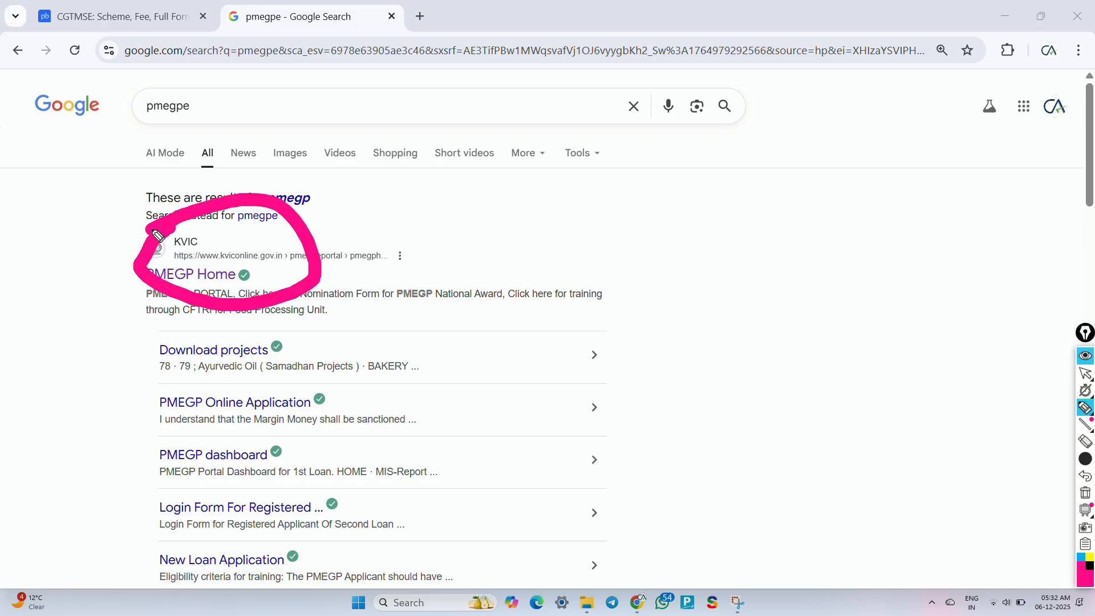
pyautogui.hotkey('ctrl', 'shift', '2')
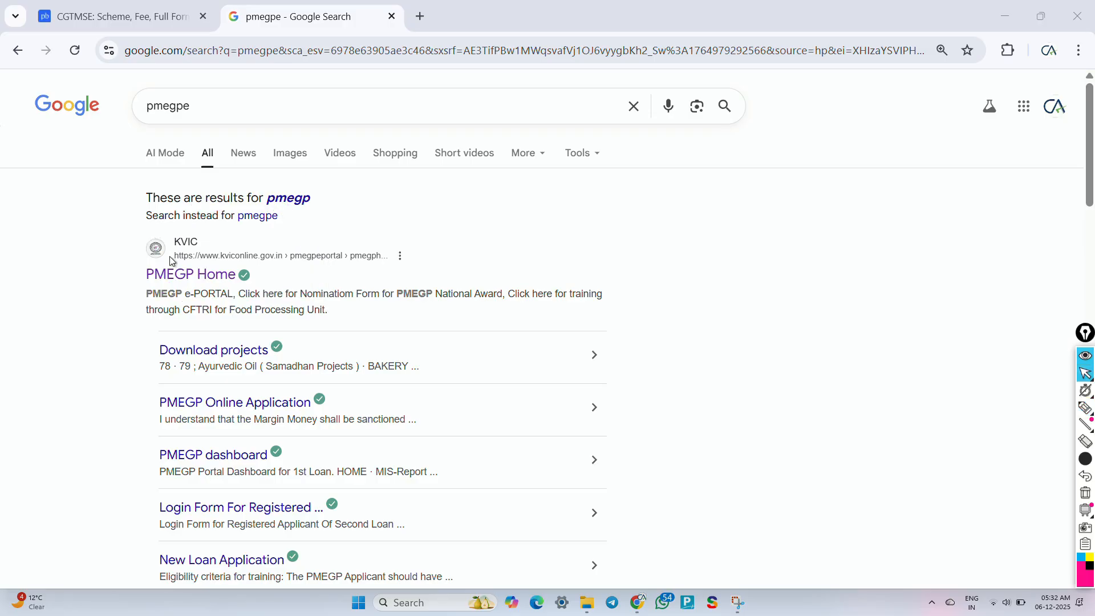
# Step: Open PMEGP Home and circle the New Unit, Registered Applicant and second-loan cards, then erase
pyautogui.click(194, 284)
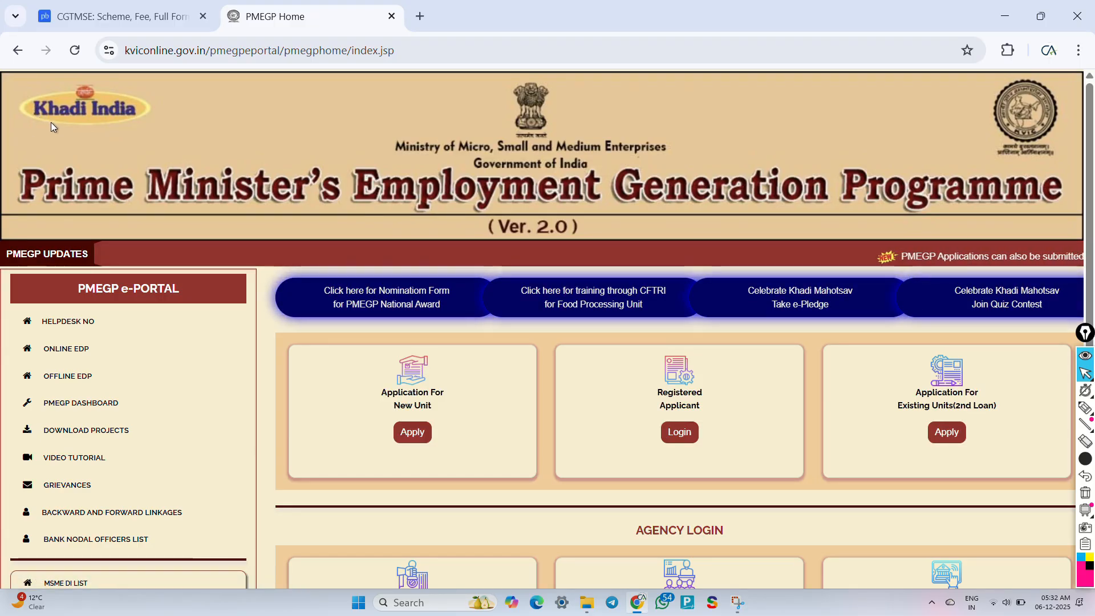
pyautogui.hotkey('ctrl', 'shift', '3')
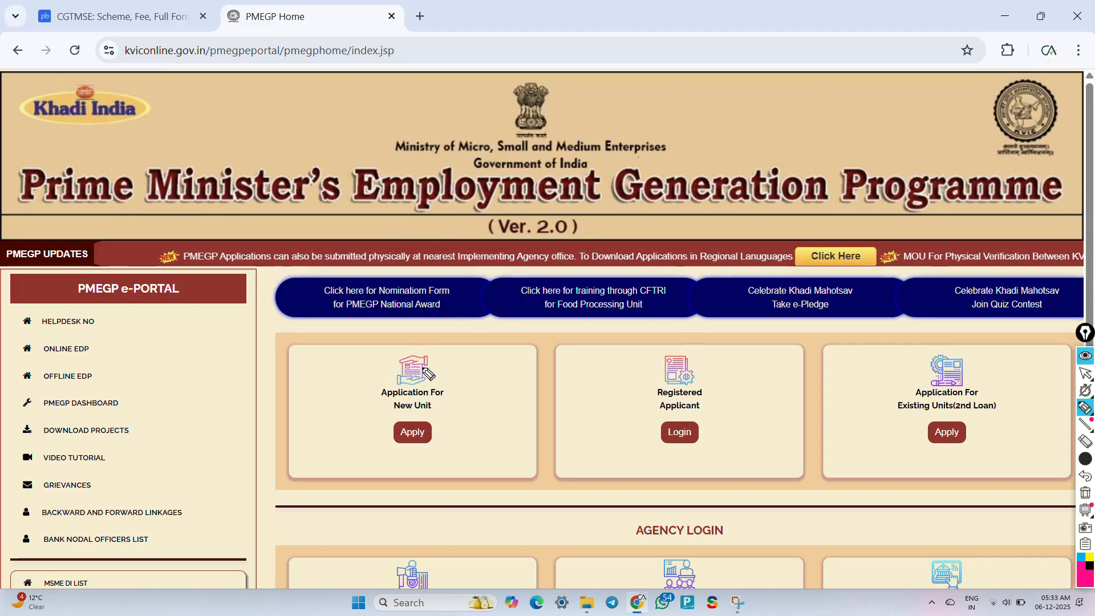
pyautogui.moveTo(427, 345)
pyautogui.mouseDown()
pyautogui.moveTo(378, 342)
pyautogui.moveTo(354, 416)
pyautogui.moveTo(480, 436)
pyautogui.moveTo(425, 349)
pyautogui.mouseUp()
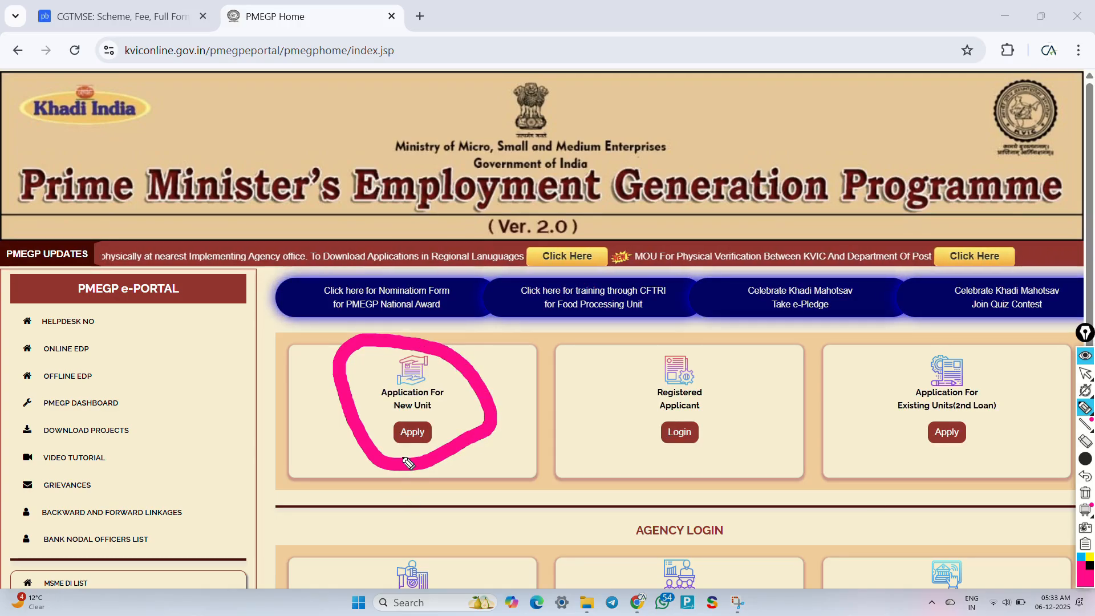
pyautogui.moveTo(720, 346)
pyautogui.mouseDown()
pyautogui.moveTo(639, 349)
pyautogui.moveTo(615, 396)
pyautogui.moveTo(662, 459)
pyautogui.moveTo(773, 394)
pyautogui.moveTo(720, 342)
pyautogui.mouseUp()
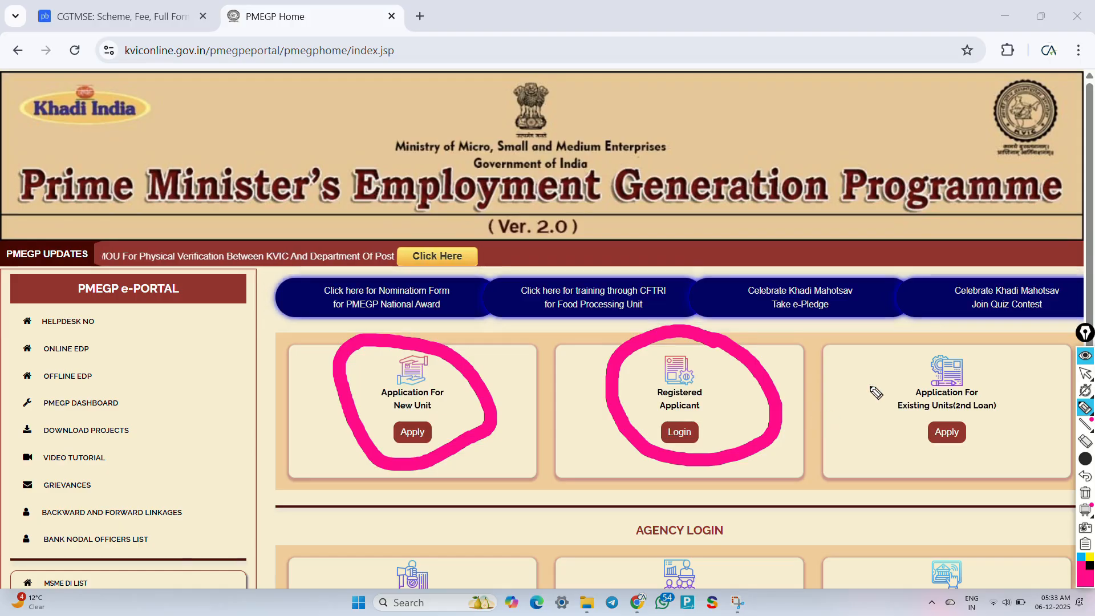
pyautogui.moveTo(964, 335)
pyautogui.mouseDown()
pyautogui.moveTo(856, 378)
pyautogui.moveTo(864, 454)
pyautogui.moveTo(992, 465)
pyautogui.moveTo(996, 359)
pyautogui.moveTo(943, 333)
pyautogui.mouseUp()
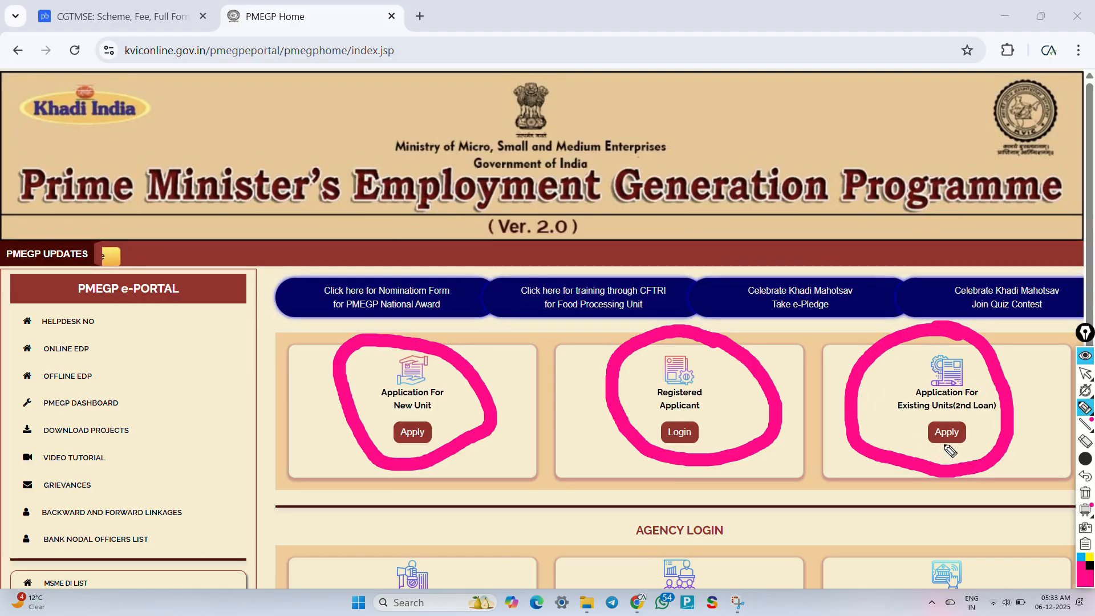
pyautogui.hotkey('ctrl', 'shift', '7')
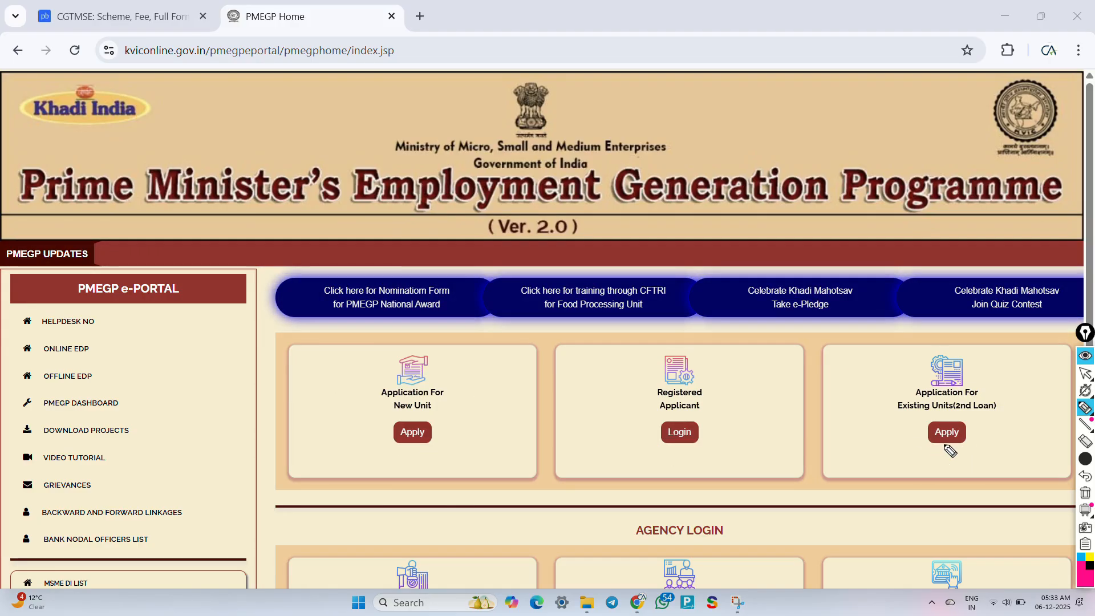
pyautogui.hotkey('ctrl', 'shift', '2')
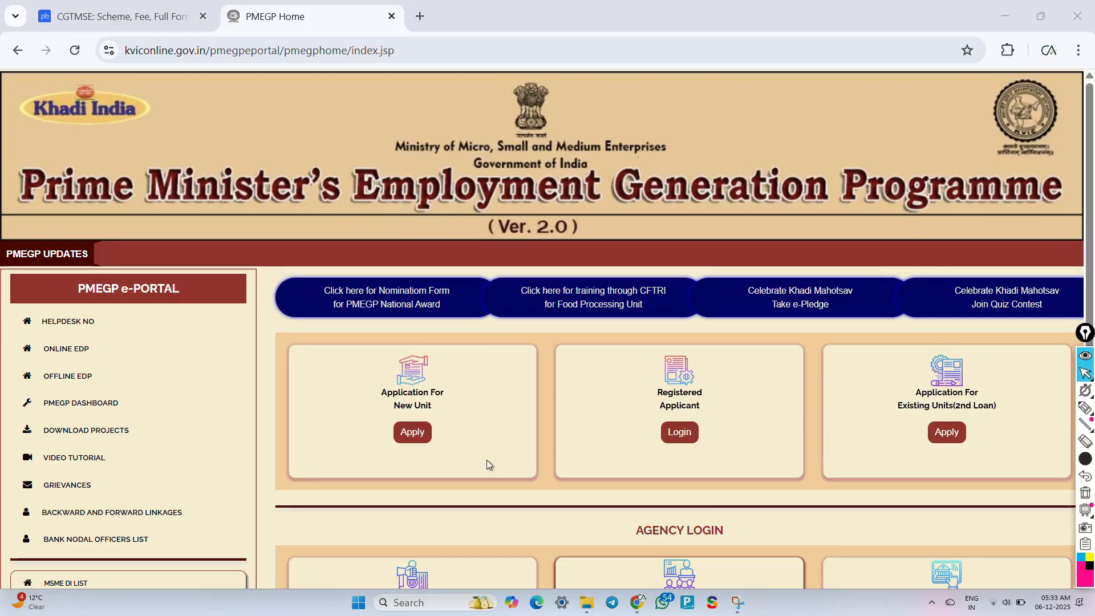
# Step: Start a new unit application and accept the margin money notice
pyautogui.click(425, 441)
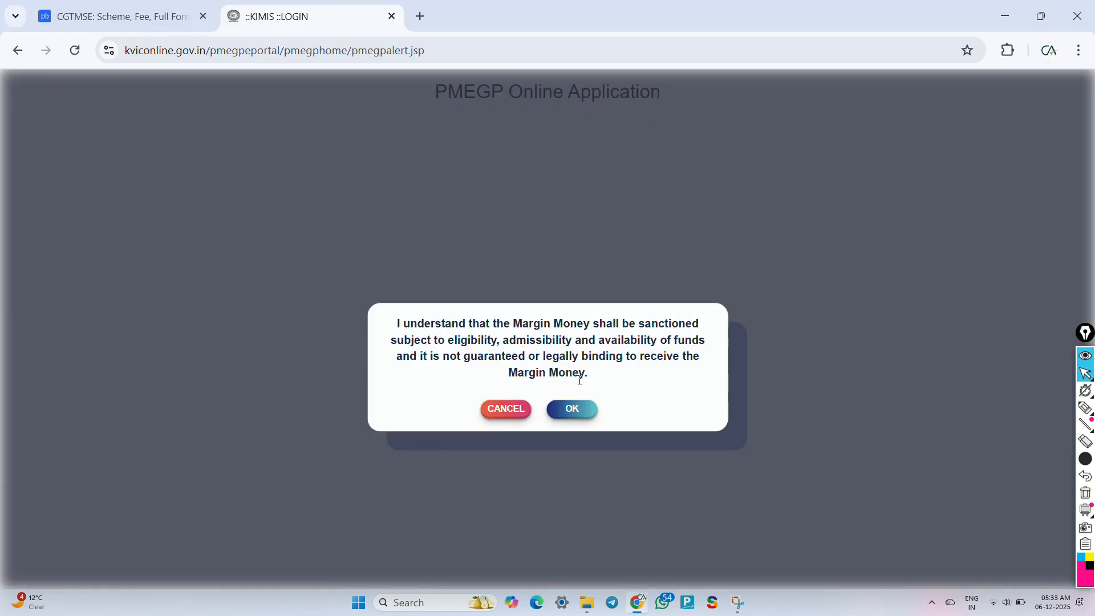
pyautogui.click(579, 415)
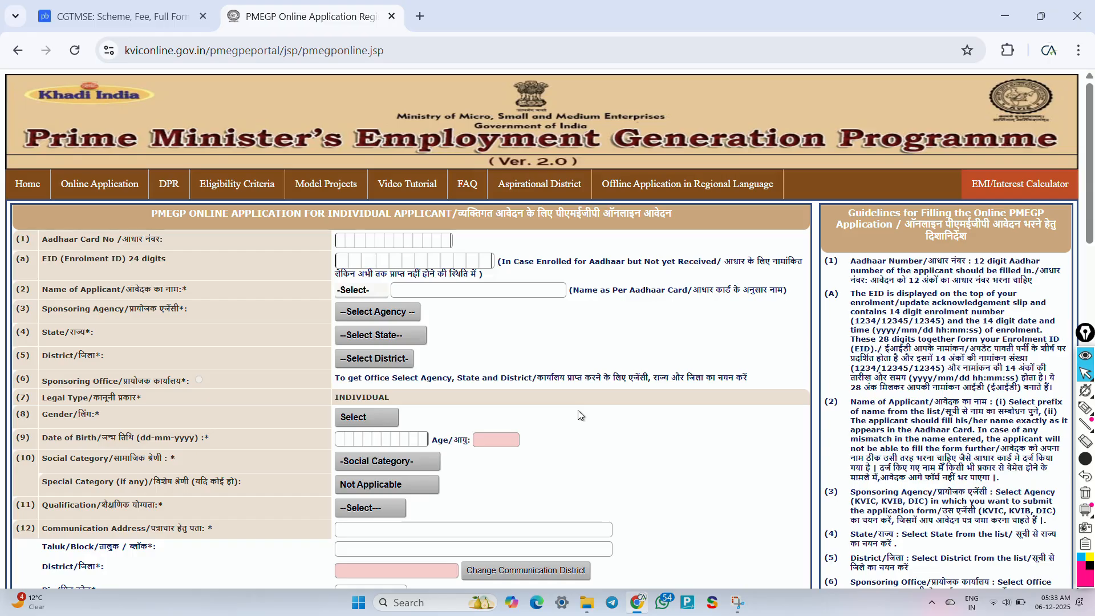
pyautogui.hotkey('ctrl', 'shift', '3')
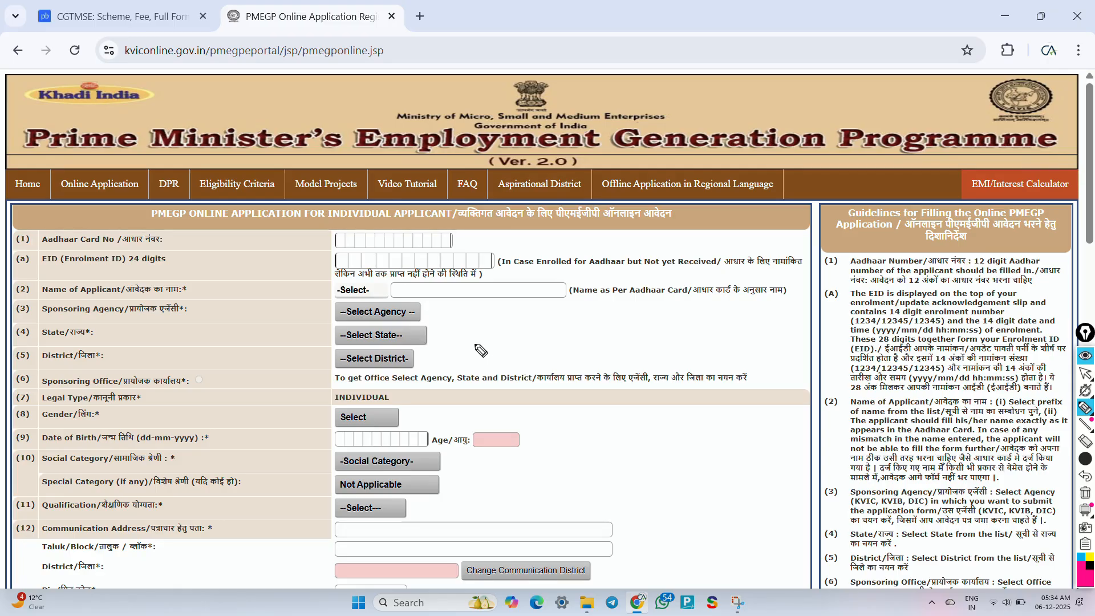
# Step: Mark the Aadhaar Card No and EID fields with the annotation pen
pyautogui.moveTo(296, 235); pyautogui.dragTo(350, 222)
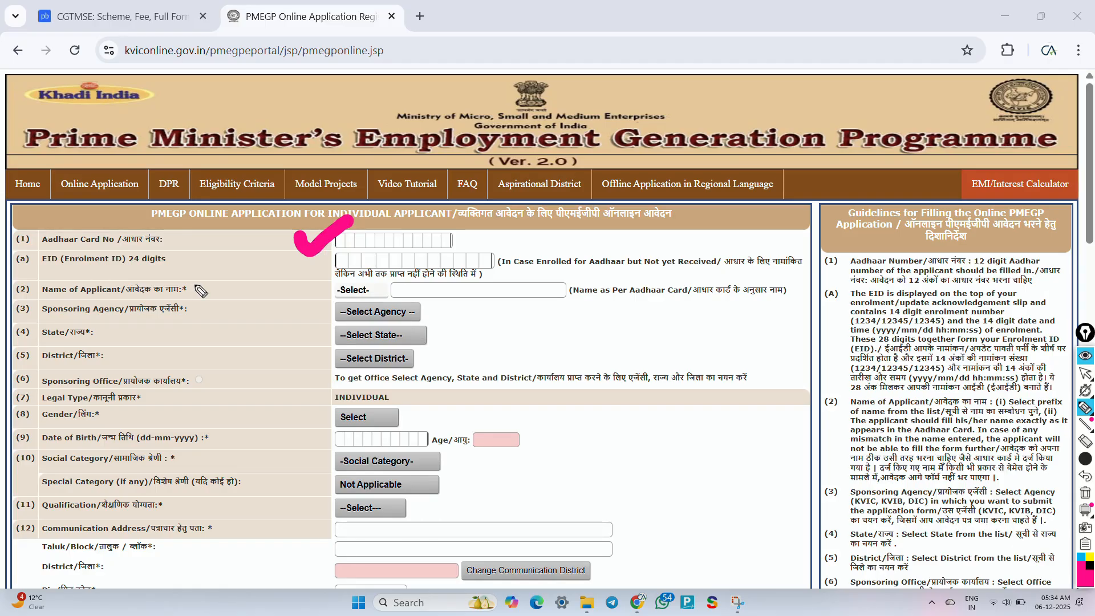
pyautogui.moveTo(321, 258); pyautogui.dragTo(521, 270)
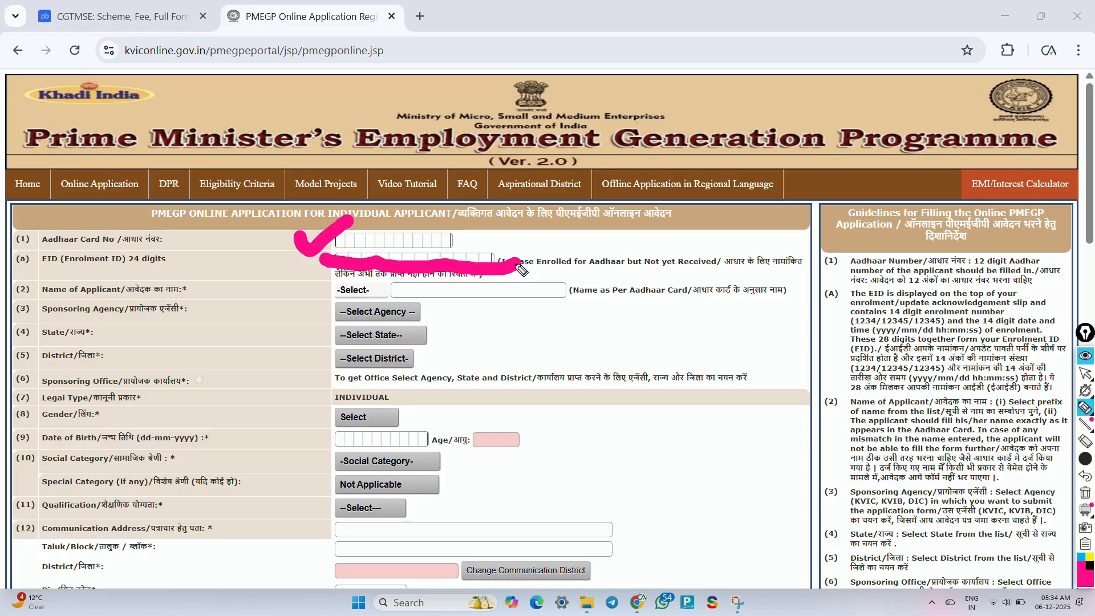
pyautogui.hotkey('ctrl', 'shift', '2')
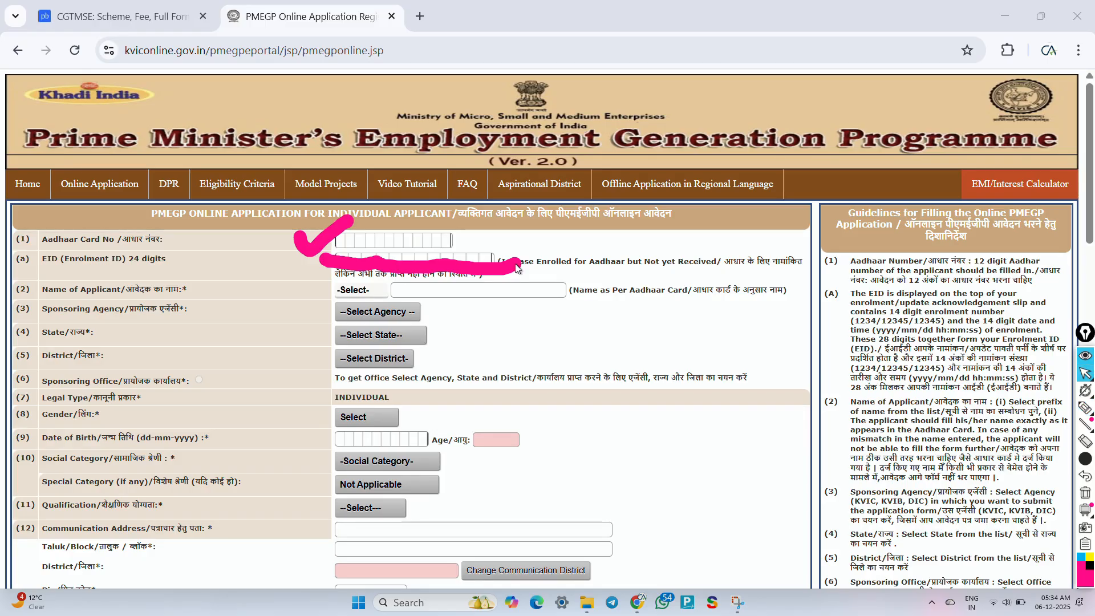
# Step: Choose the Shri prefix and type the applicant's name in the name field
pyautogui.click(370, 292)
pyautogui.click(364, 314)
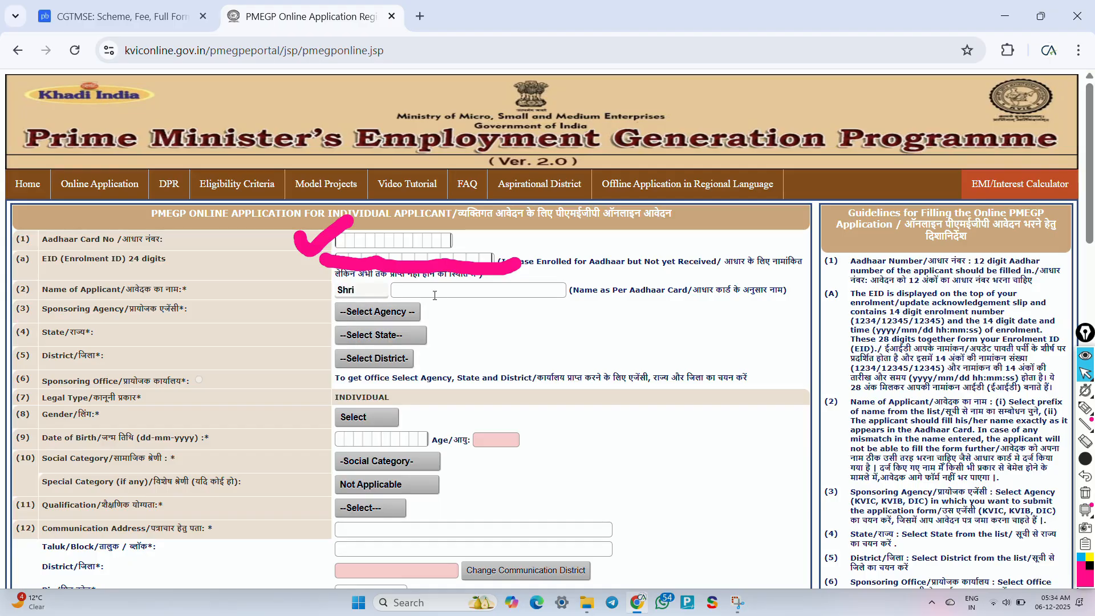
pyautogui.click(434, 296)
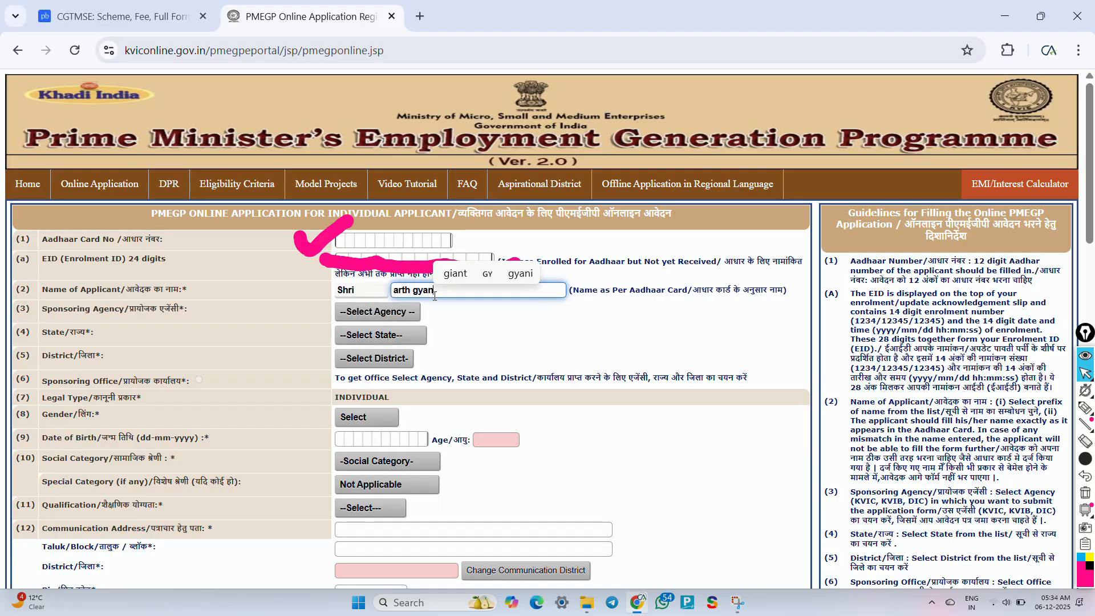
pyautogui.click(450, 312)
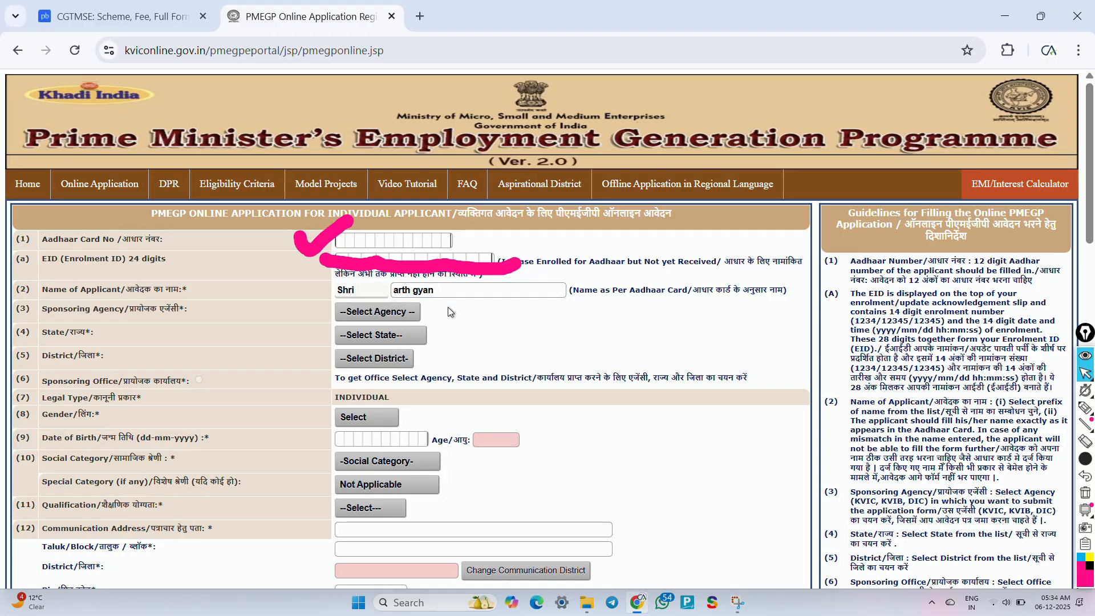
pyautogui.click(378, 312)
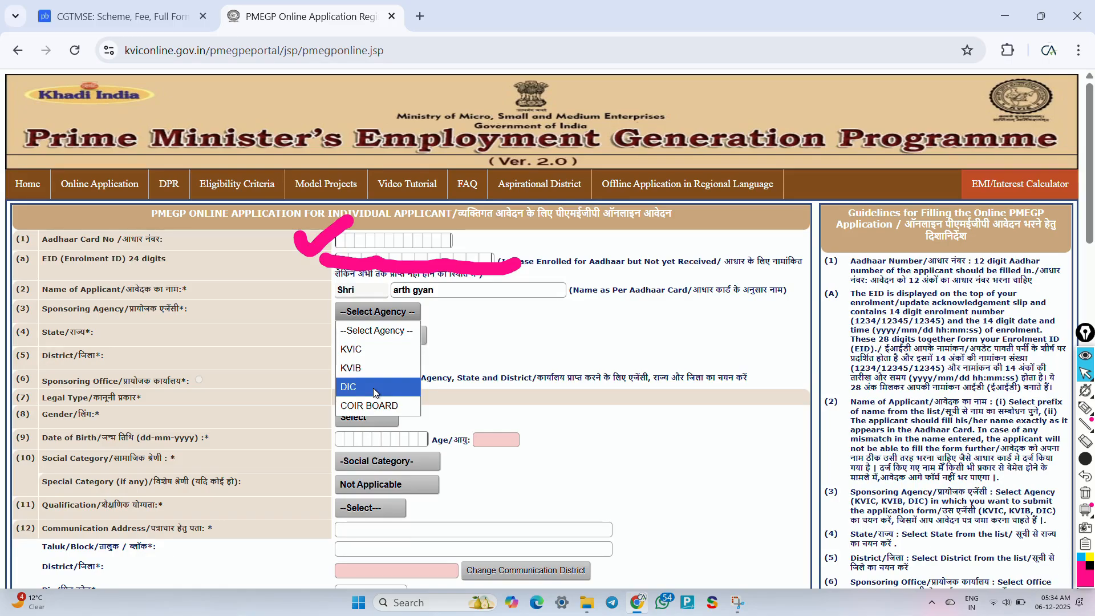
# Step: Set agency DIC, state Madhya Pradesh, district Indore and office District Industries Center
pyautogui.click(374, 388)
pyautogui.click(367, 336)
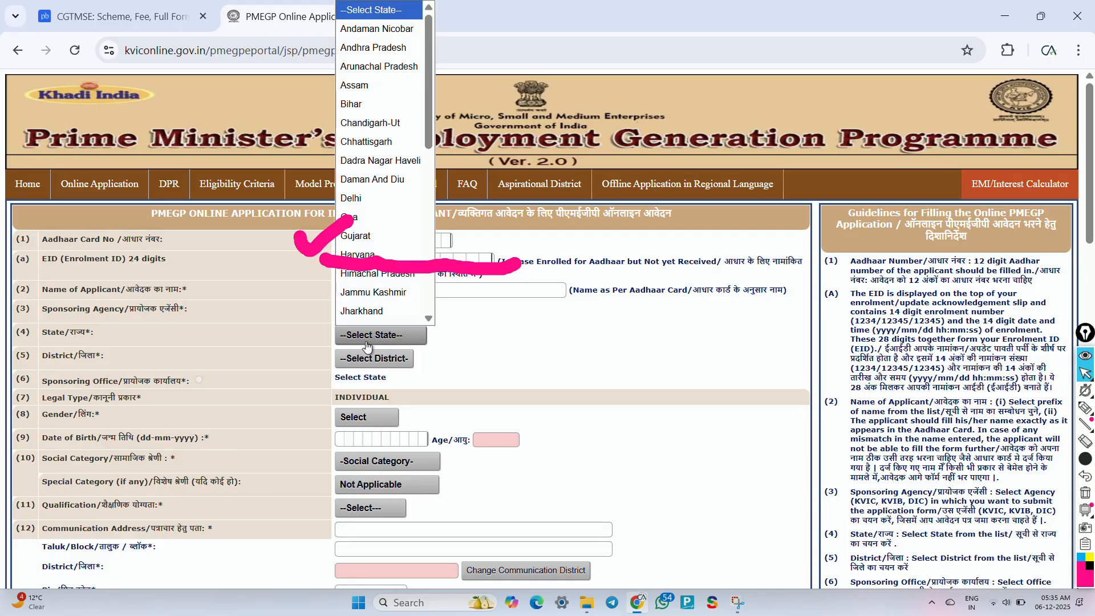
pyautogui.press('m')
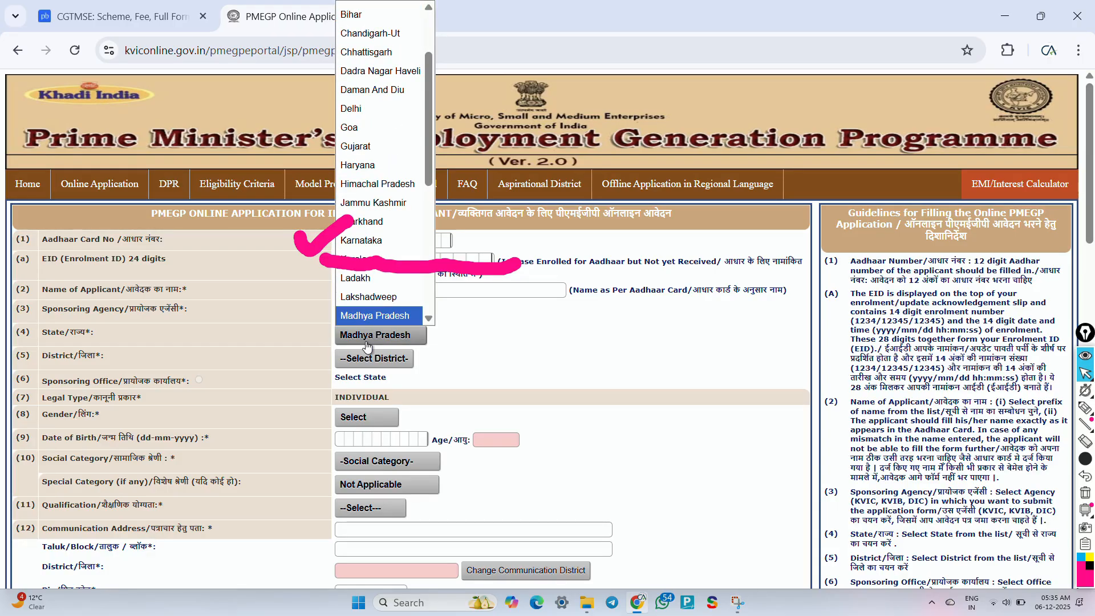
pyautogui.click(367, 344)
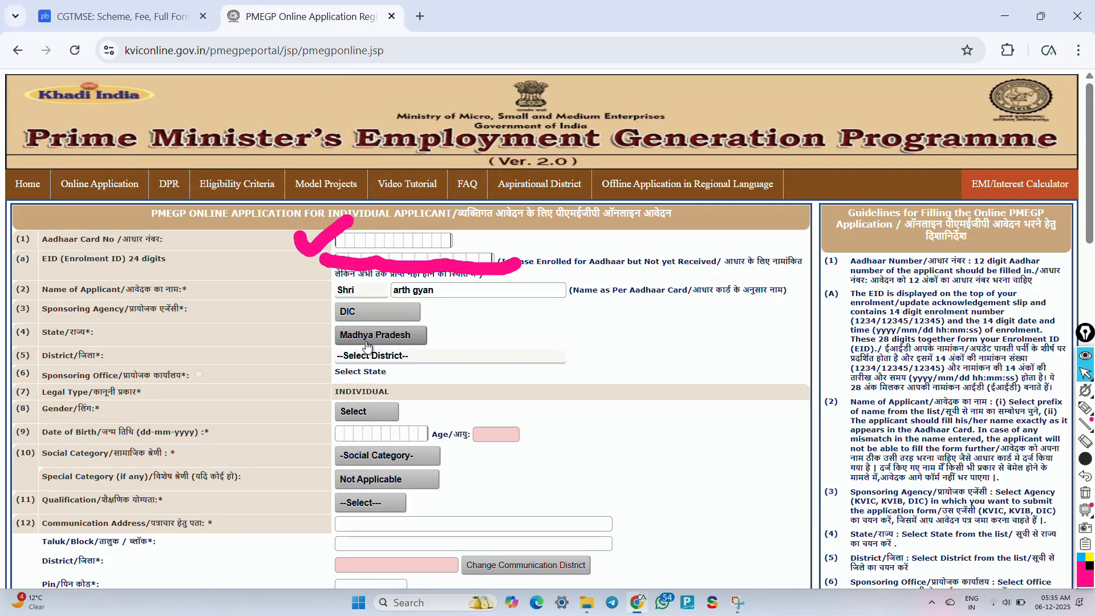
pyautogui.click(370, 358)
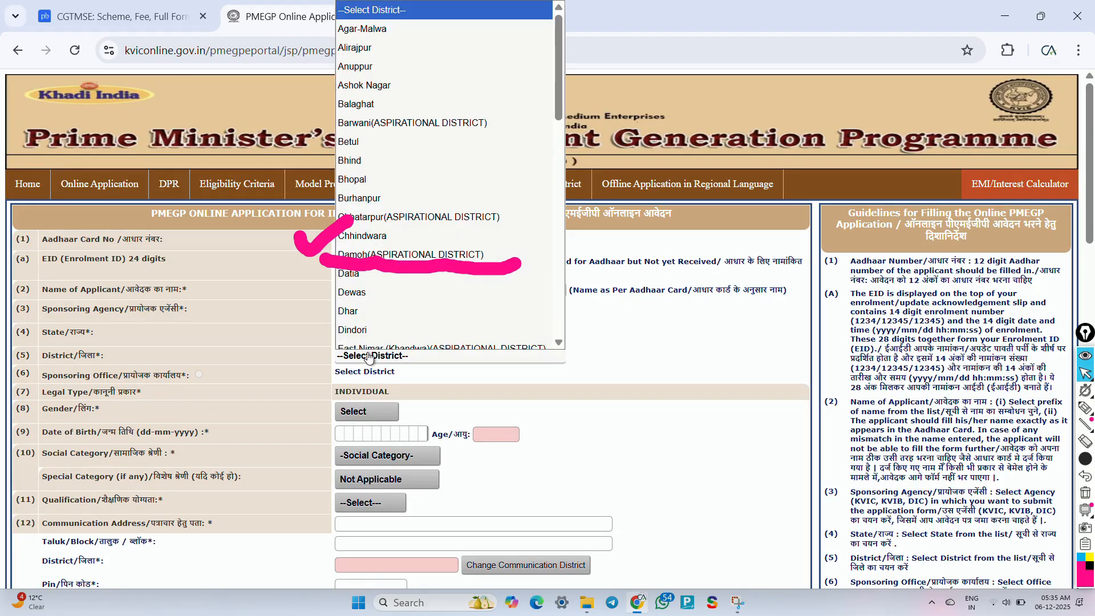
pyautogui.press('i')
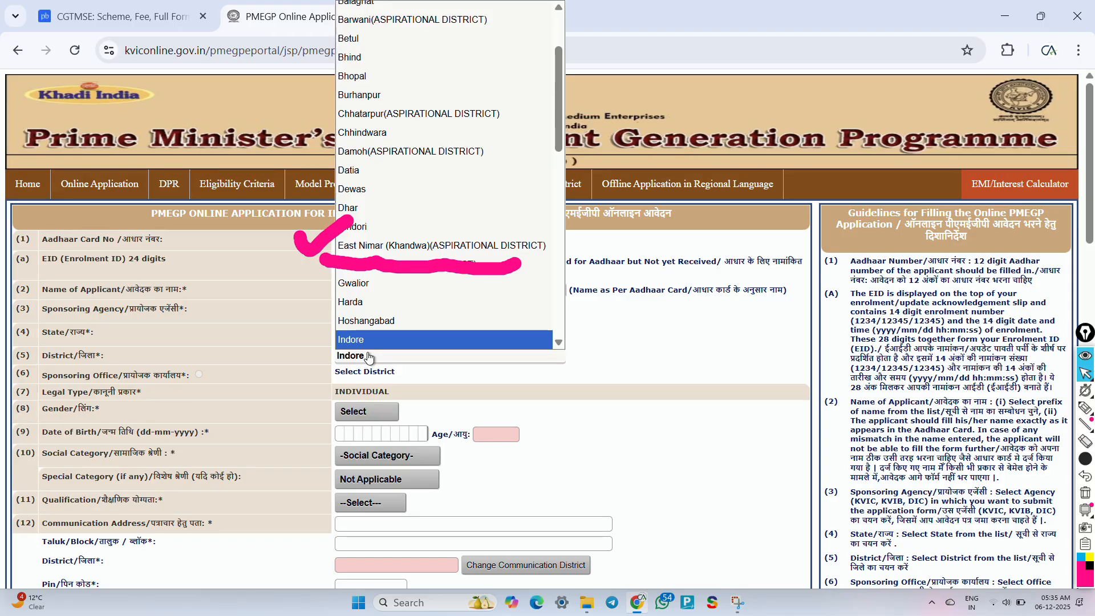
pyautogui.press('Return')
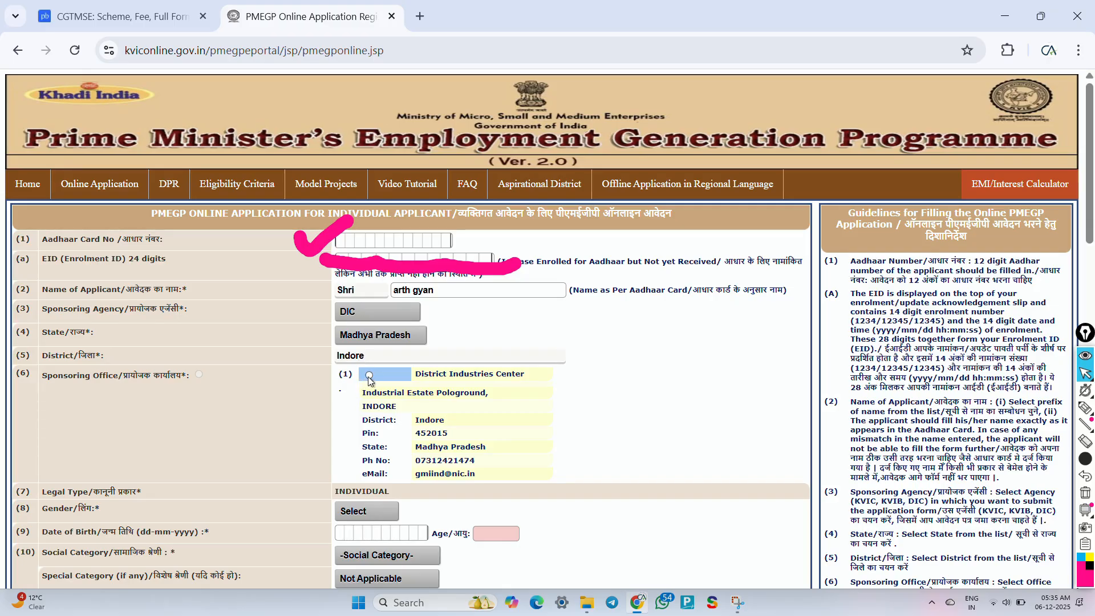
pyautogui.click(369, 375)
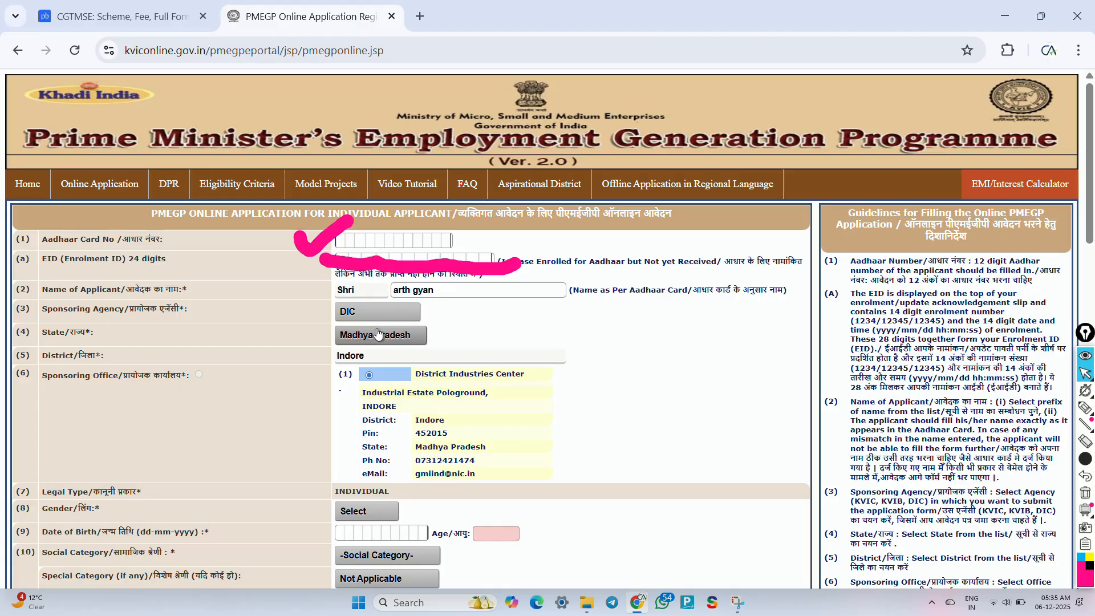
# Step: Set the gender to Male and underline the Date of Birth row
pyautogui.scroll(-3, 378, 334)
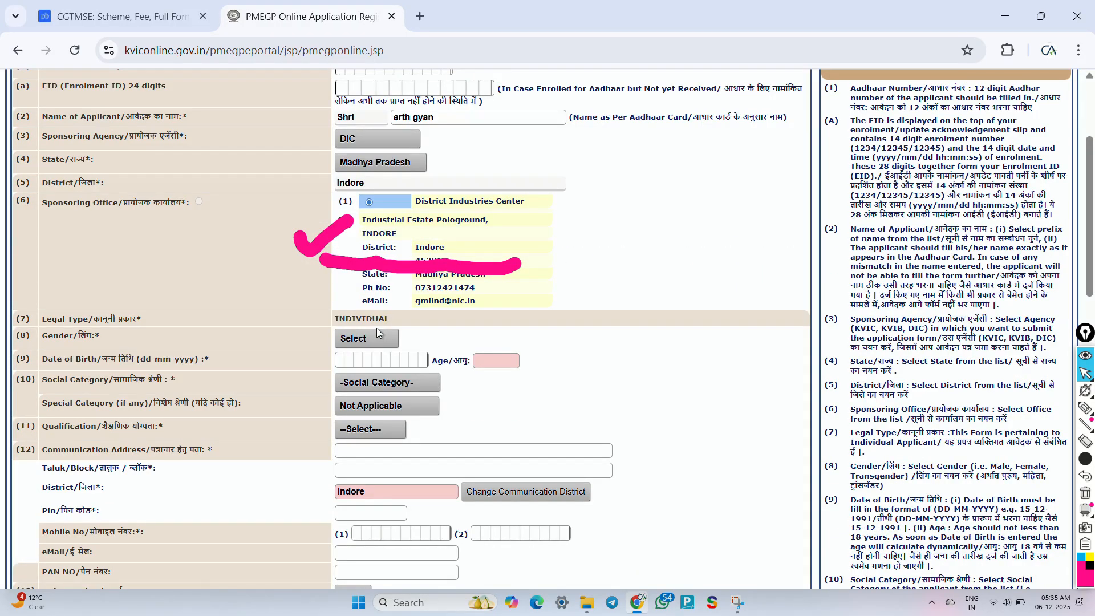
pyautogui.hotkey('ctrl', 'shift', '7')
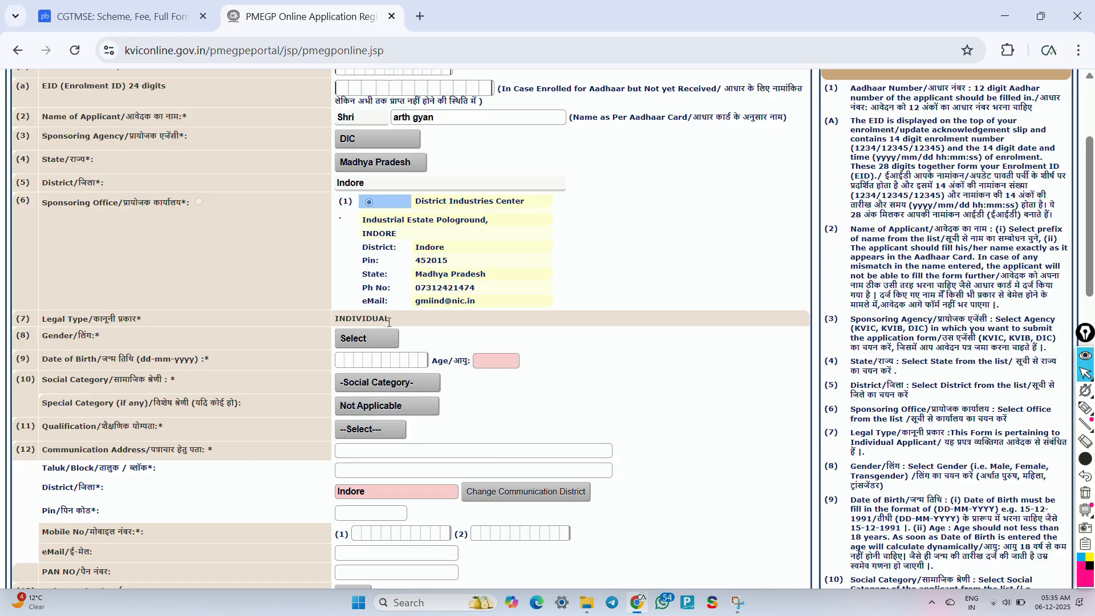
pyautogui.click(373, 344)
pyautogui.click(359, 371)
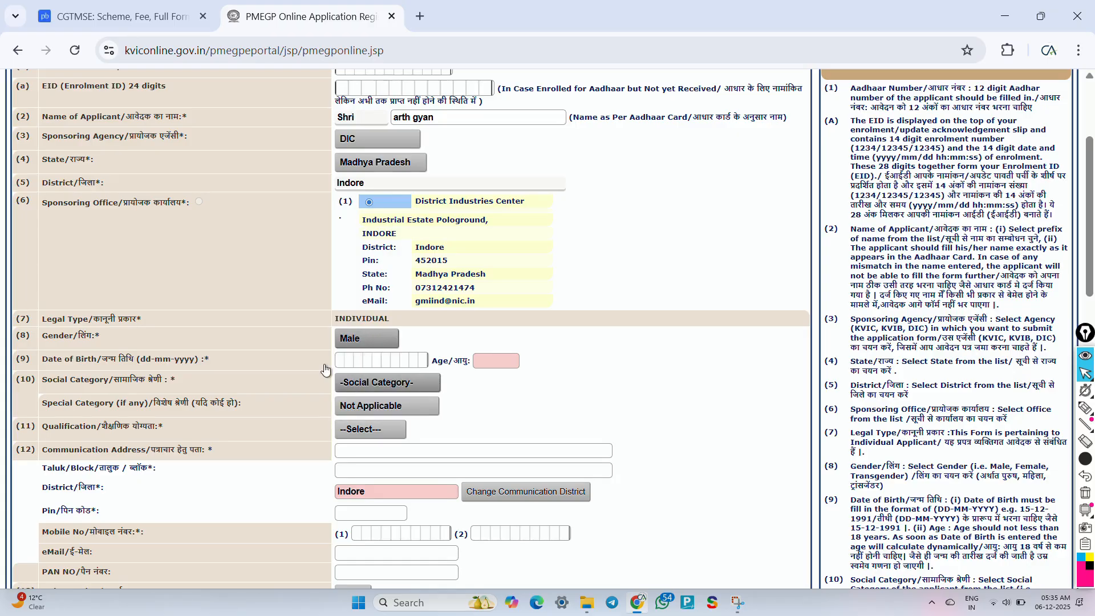
pyautogui.hotkey('ctrl', 'shift', '3')
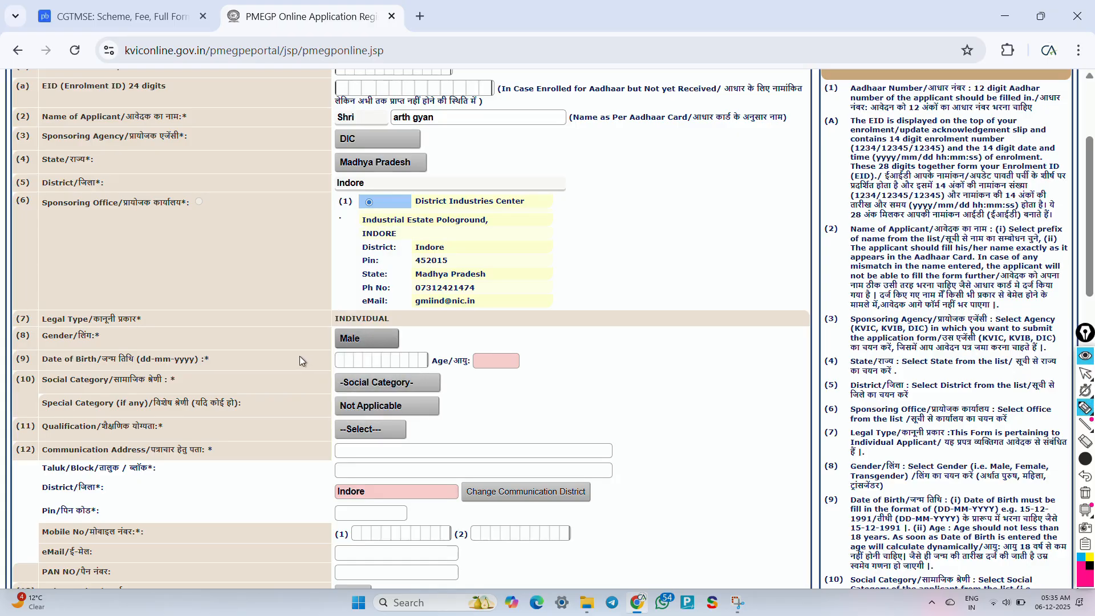
pyautogui.moveTo(292, 360); pyautogui.dragTo(364, 348)
pyautogui.hotkey('ctrl', 'shift', '1')
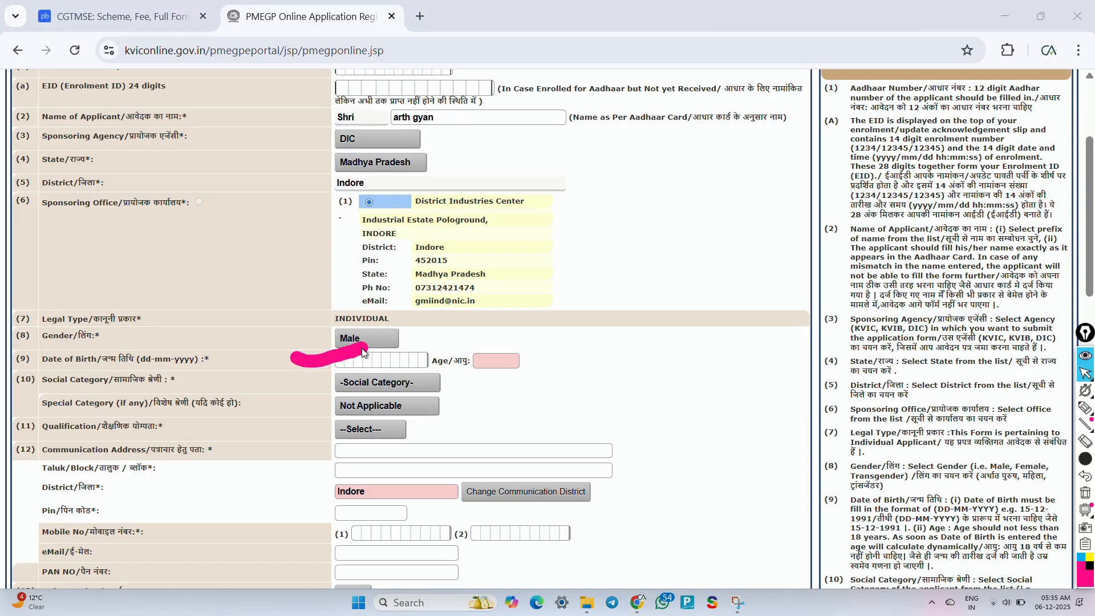
# Step: Set social category General, special category Not Applicable and qualification 12TH Pass
pyautogui.click(407, 388)
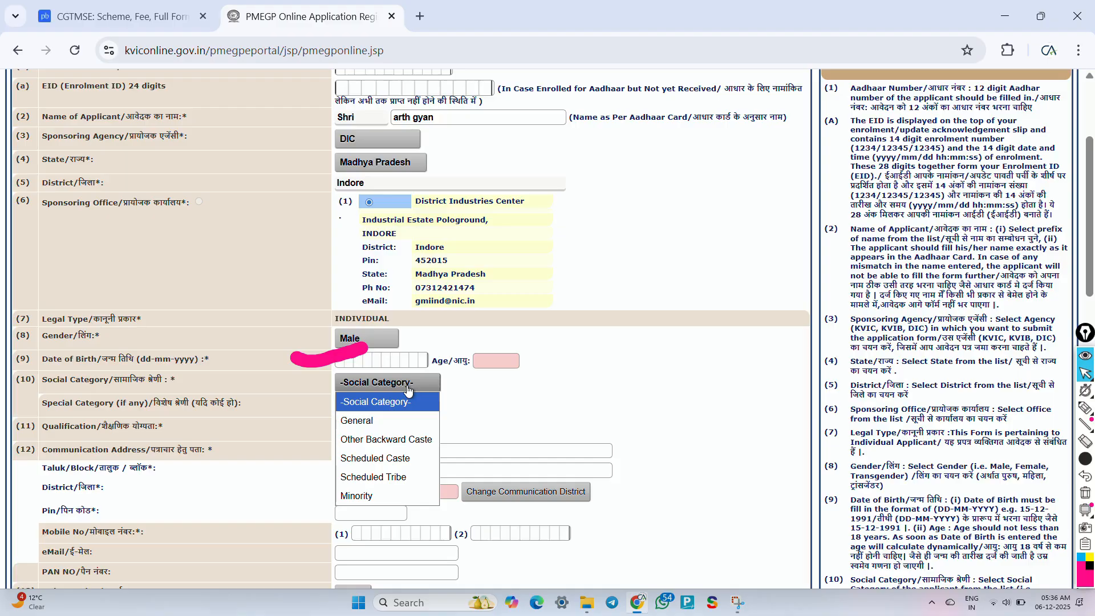
pyautogui.click(393, 422)
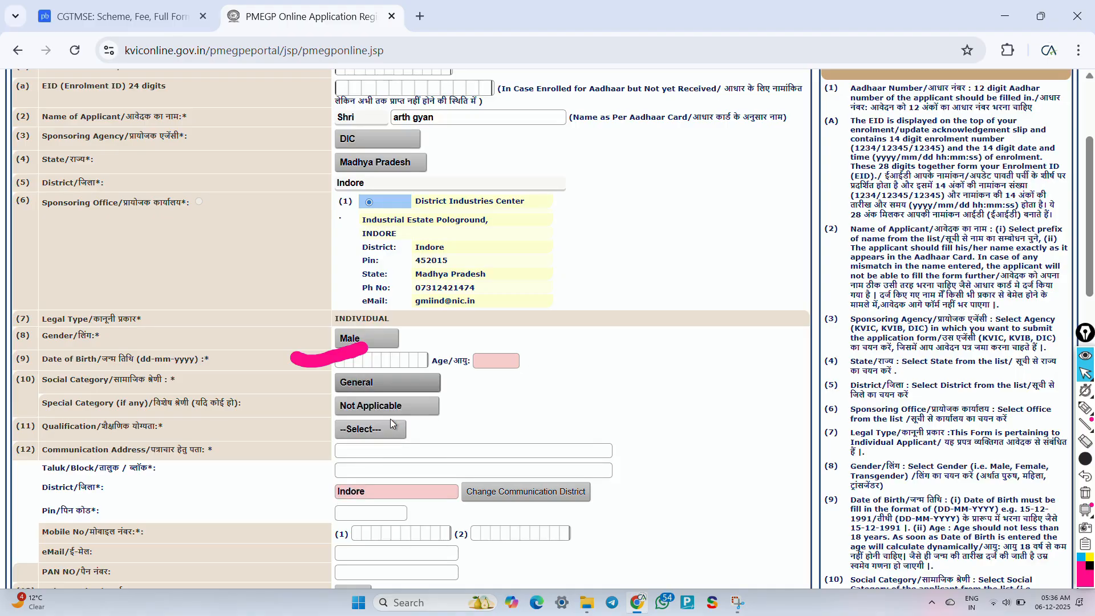
pyautogui.click(406, 409)
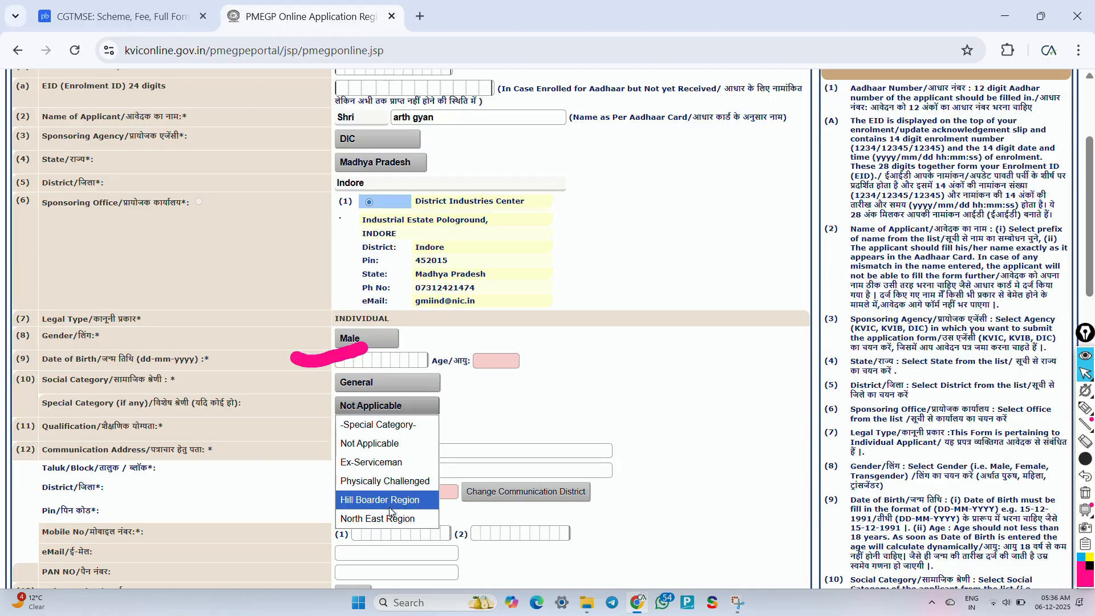
pyautogui.click(379, 444)
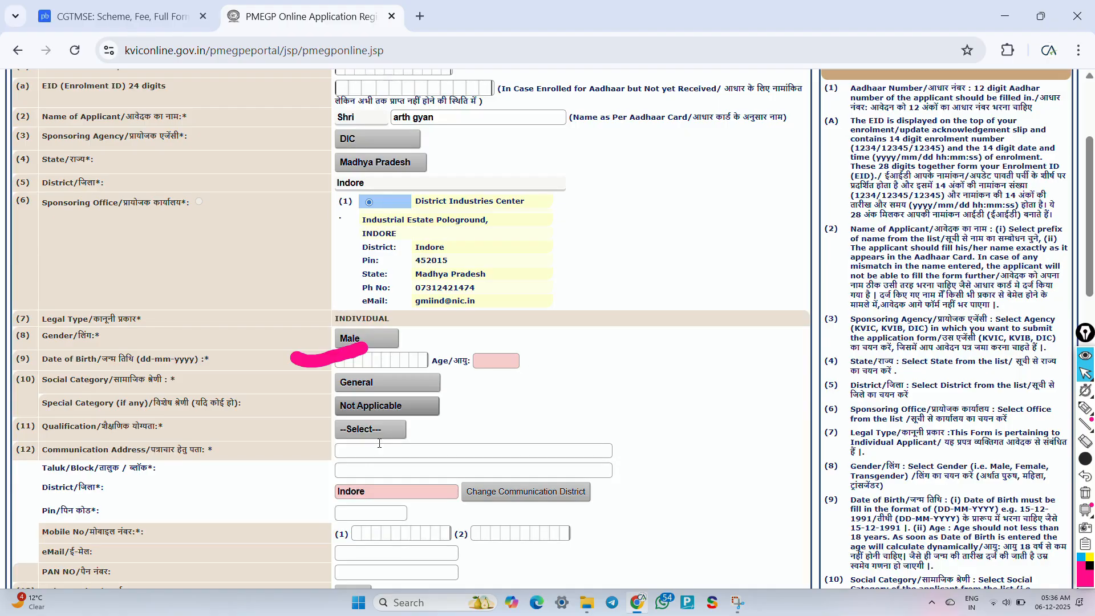
pyautogui.click(375, 434)
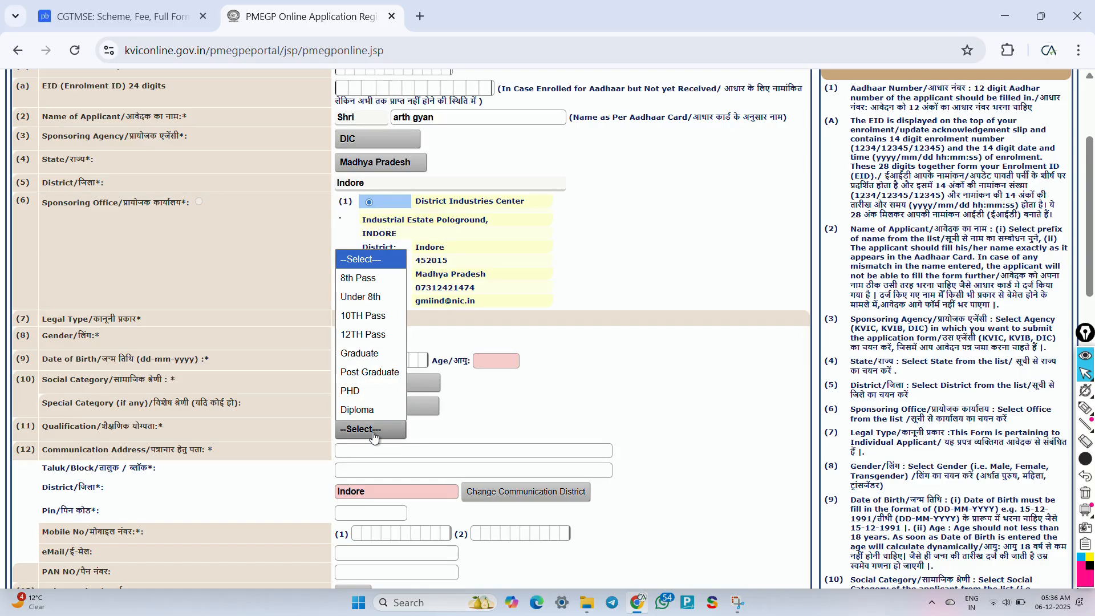
pyautogui.click(371, 337)
pyautogui.scroll(-2, 314, 487)
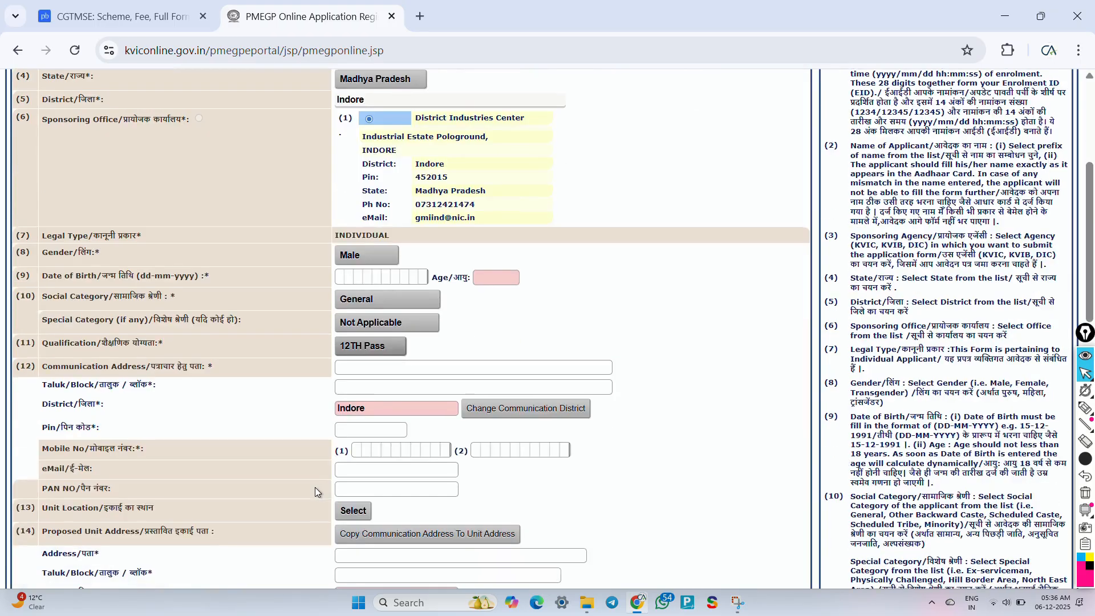
pyautogui.scroll(-1, 314, 492)
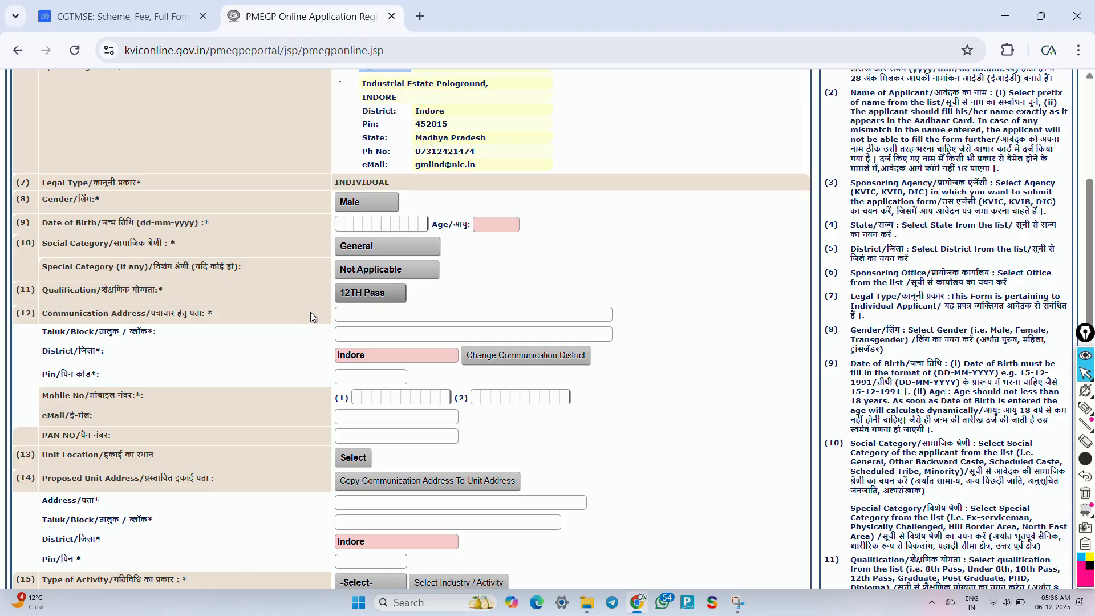
pyautogui.hotkey('ctrl', 'shift', '3')
pyautogui.moveTo(307, 312); pyautogui.dragTo(371, 324)
pyautogui.click(307, 338)
pyautogui.click(313, 363)
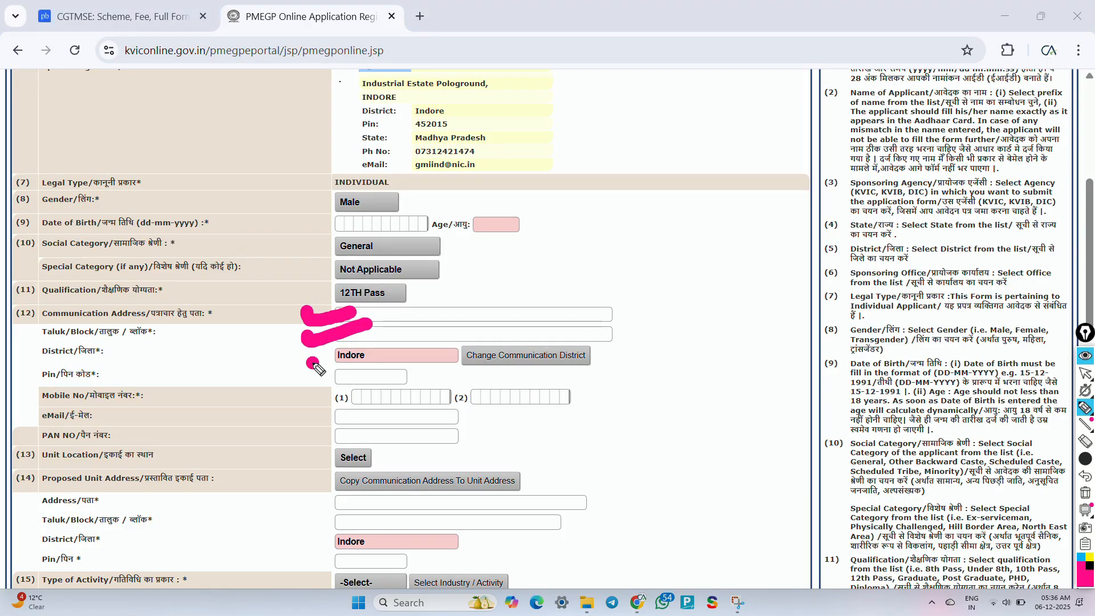
pyautogui.moveTo(313, 363); pyautogui.dragTo(412, 309)
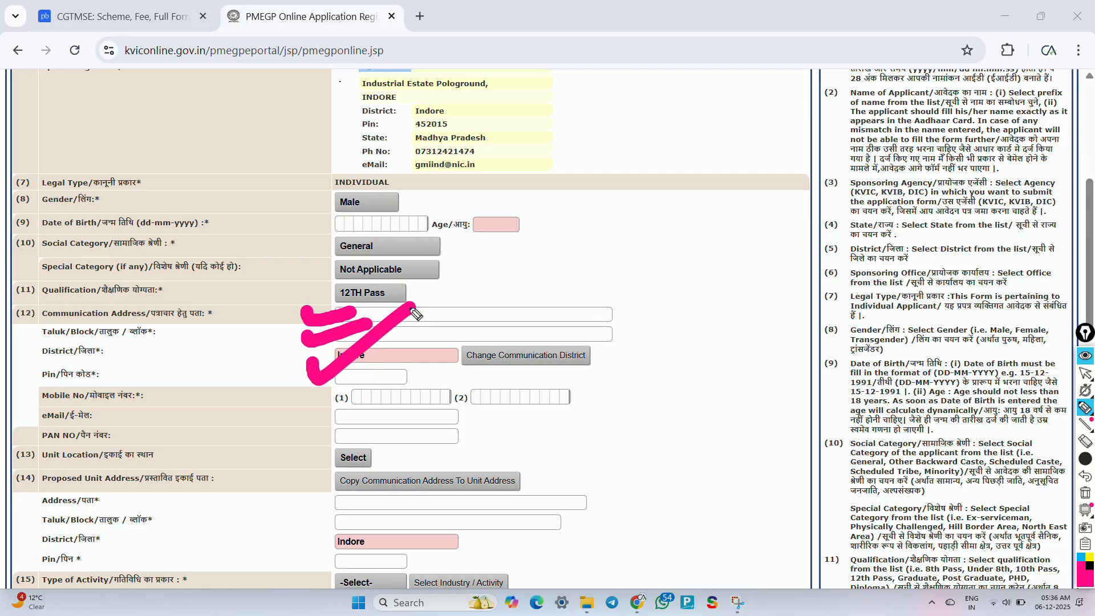
pyautogui.moveTo(308, 394)
pyautogui.mouseDown()
pyautogui.moveTo(315, 406)
pyautogui.moveTo(342, 399)
pyautogui.mouseUp()
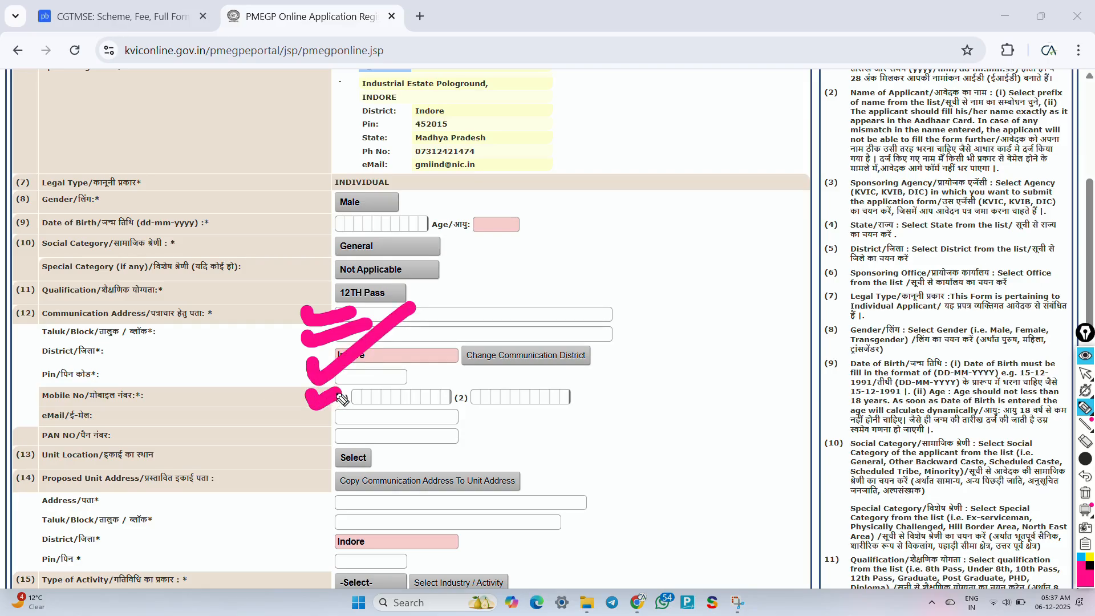
pyautogui.click(577, 391)
pyautogui.moveTo(580, 392); pyautogui.dragTo(612, 379)
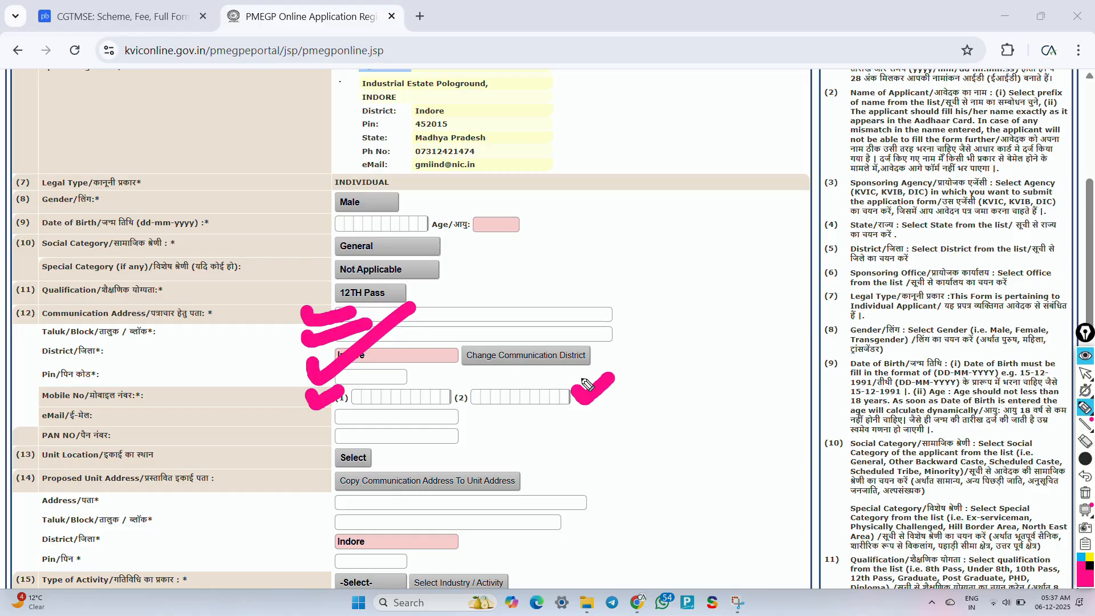
pyautogui.moveTo(294, 414)
pyautogui.mouseDown()
pyautogui.moveTo(303, 435)
pyautogui.moveTo(358, 417)
pyautogui.mouseUp()
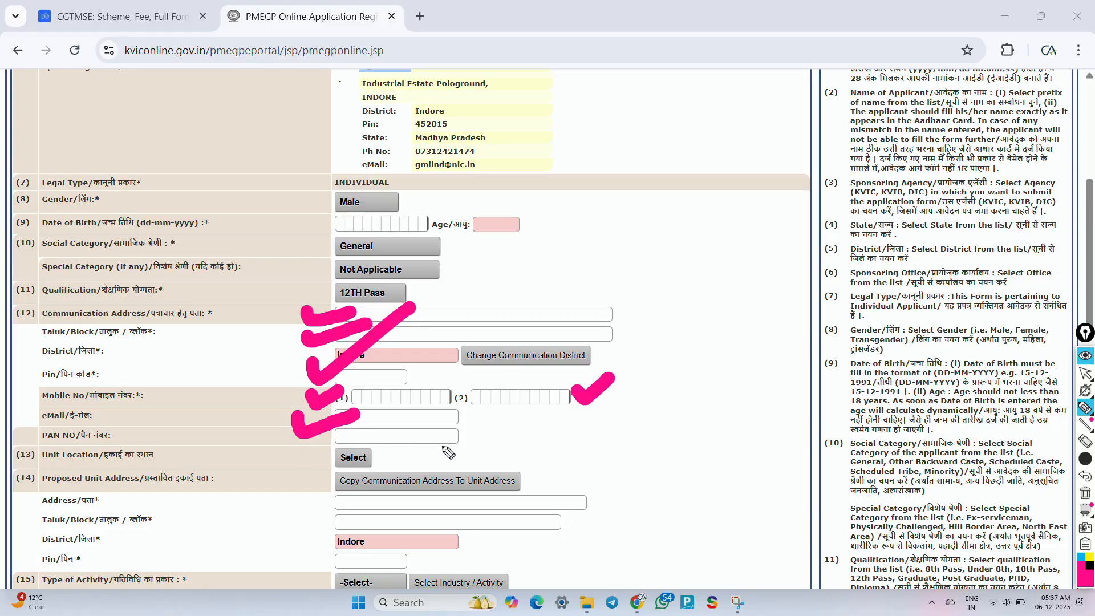
pyautogui.moveTo(442, 436)
pyautogui.mouseDown()
pyautogui.moveTo(456, 445)
pyautogui.moveTo(483, 427)
pyautogui.mouseUp()
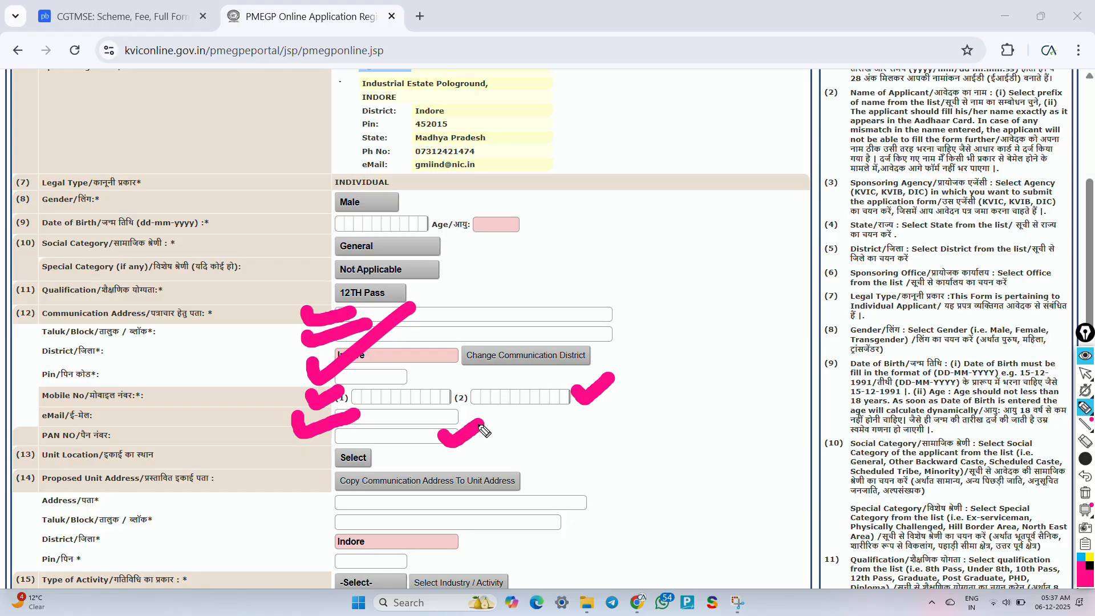
pyautogui.hotkey('ctrl', 'shift', '7')
pyautogui.hotkey('ctrl', 'shift', '2')
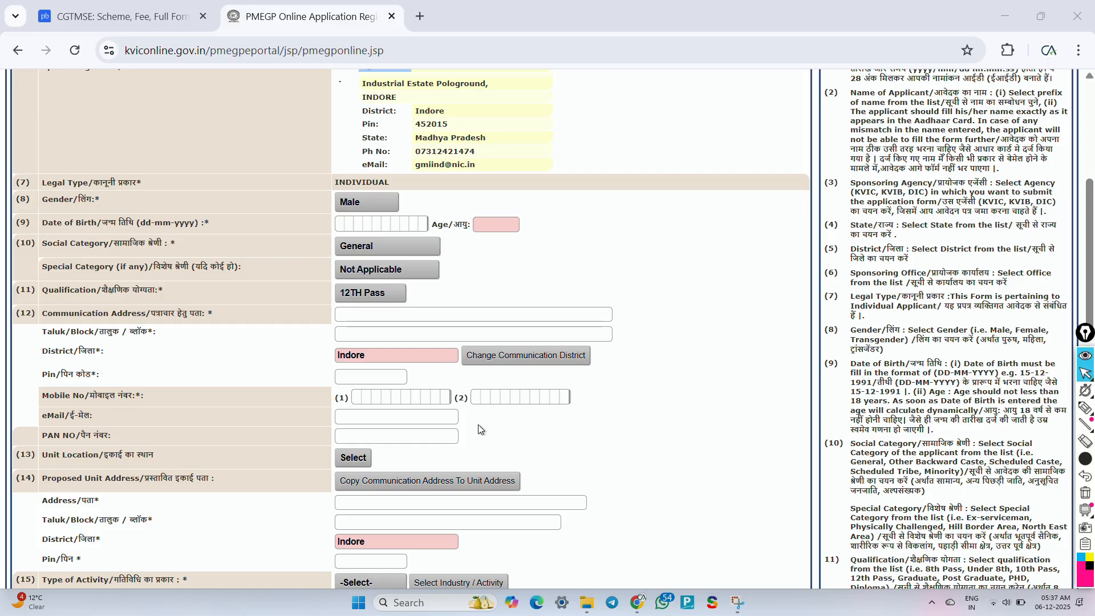
# Step: Set the unit location to Rural
pyautogui.click(350, 459)
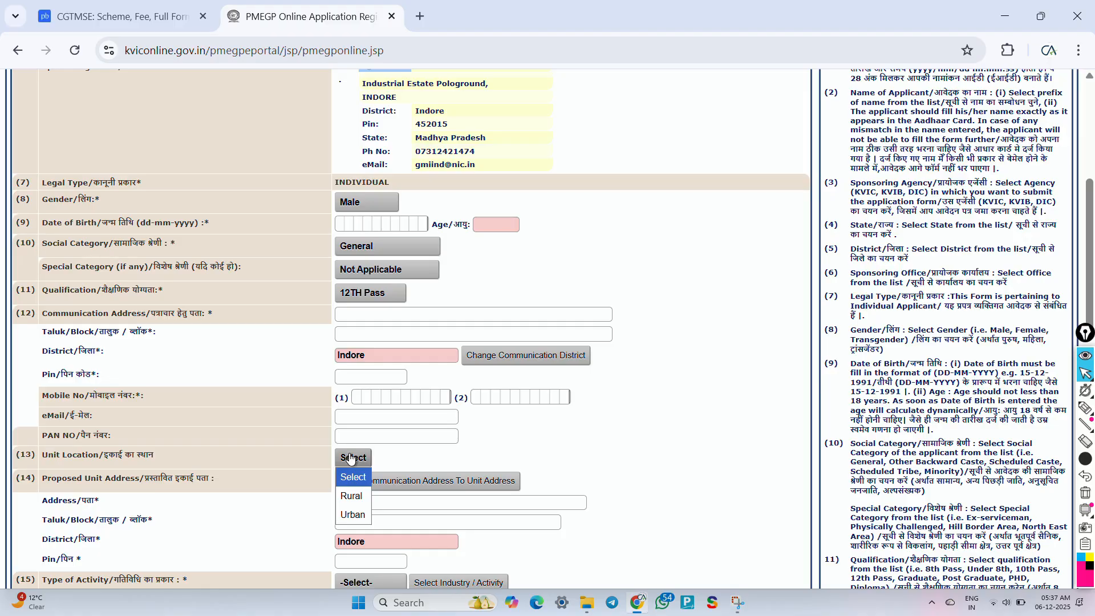
pyautogui.click(351, 495)
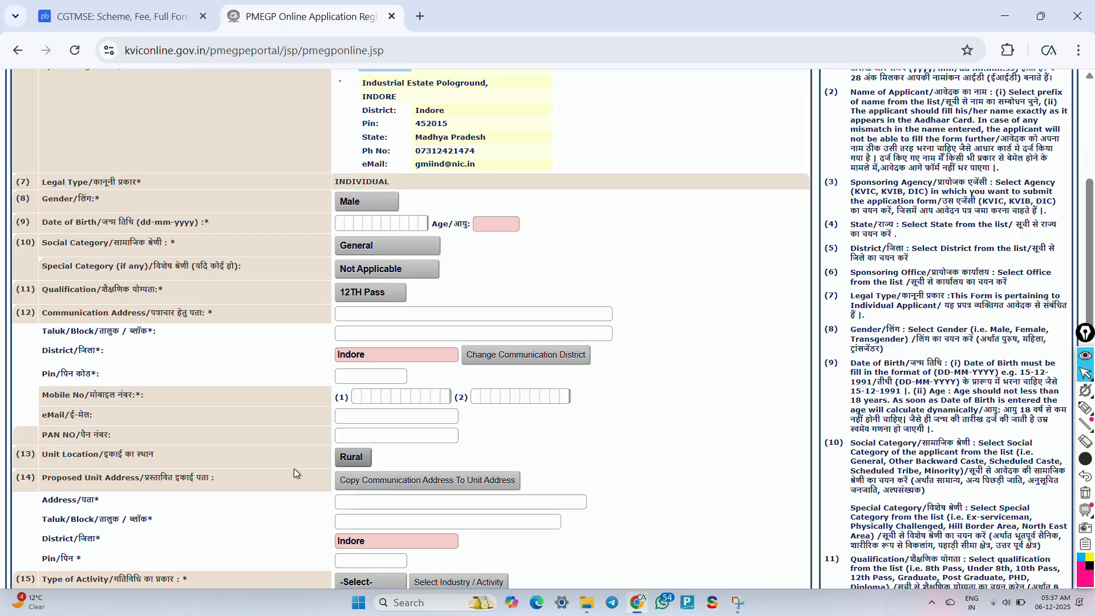
pyautogui.scroll(-3, 293, 468)
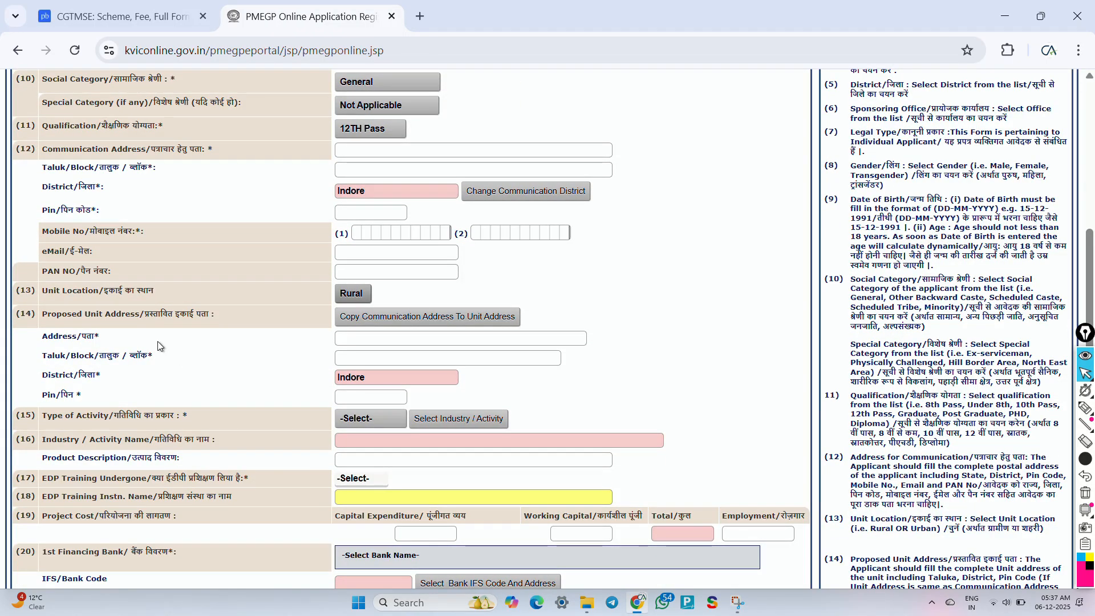
# Step: Mark the Proposed Unit Address fields with the pen, then erase the marks
pyautogui.hotkey('ctrl', 'shift', '3')
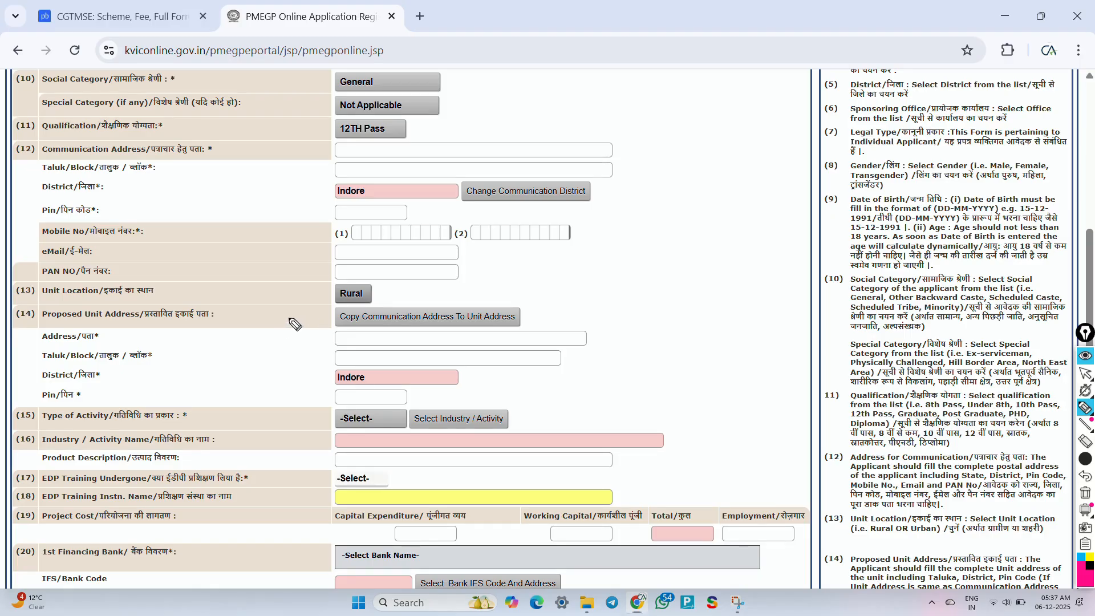
pyautogui.moveTo(288, 316)
pyautogui.mouseDown()
pyautogui.moveTo(303, 343)
pyautogui.moveTo(347, 309)
pyautogui.mouseUp()
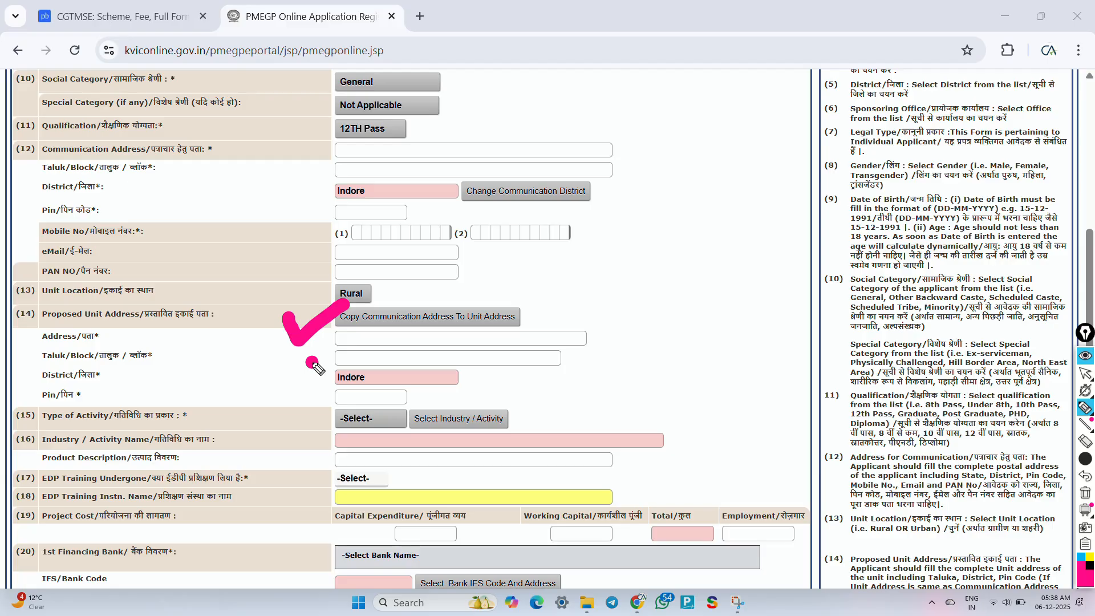
pyautogui.moveTo(310, 364); pyautogui.dragTo(393, 331)
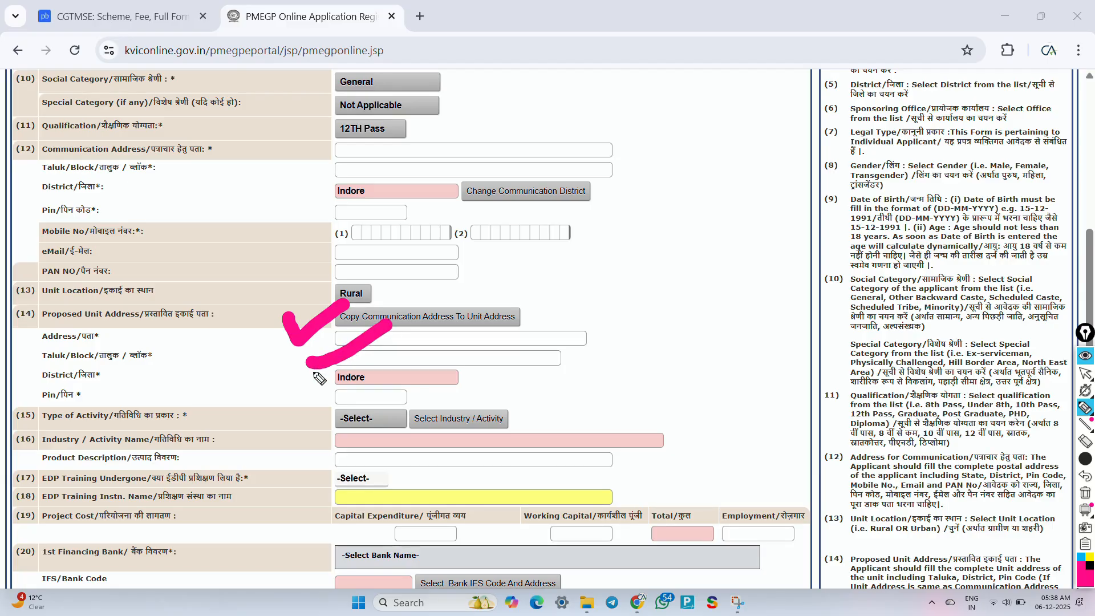
pyautogui.moveTo(311, 367)
pyautogui.mouseDown()
pyautogui.moveTo(318, 385)
pyautogui.moveTo(353, 379)
pyautogui.mouseUp()
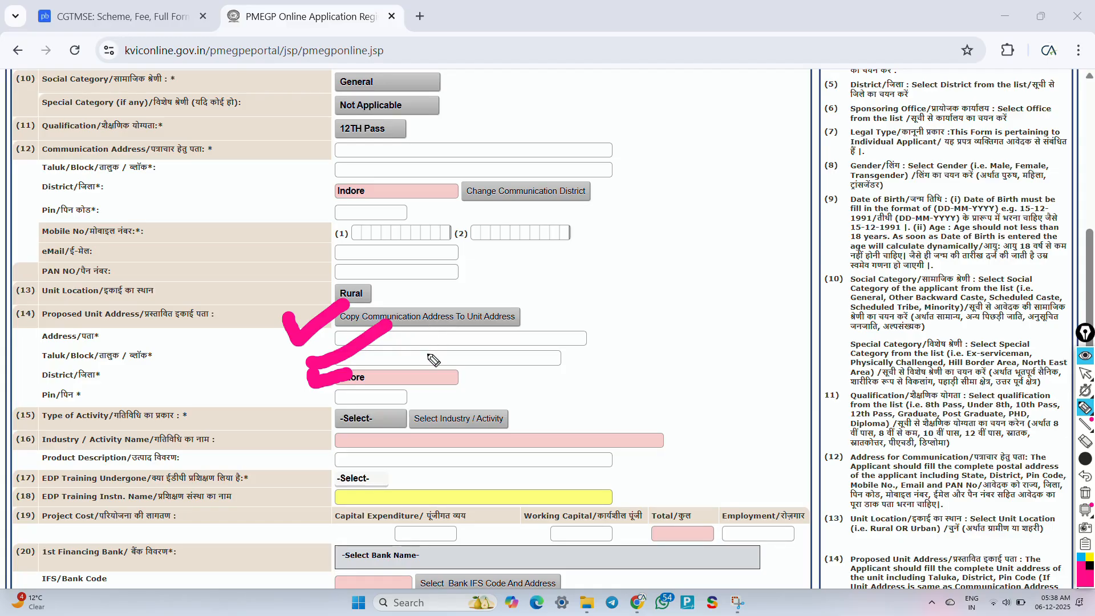
pyautogui.hotkey('ctrl', 'shift', '7')
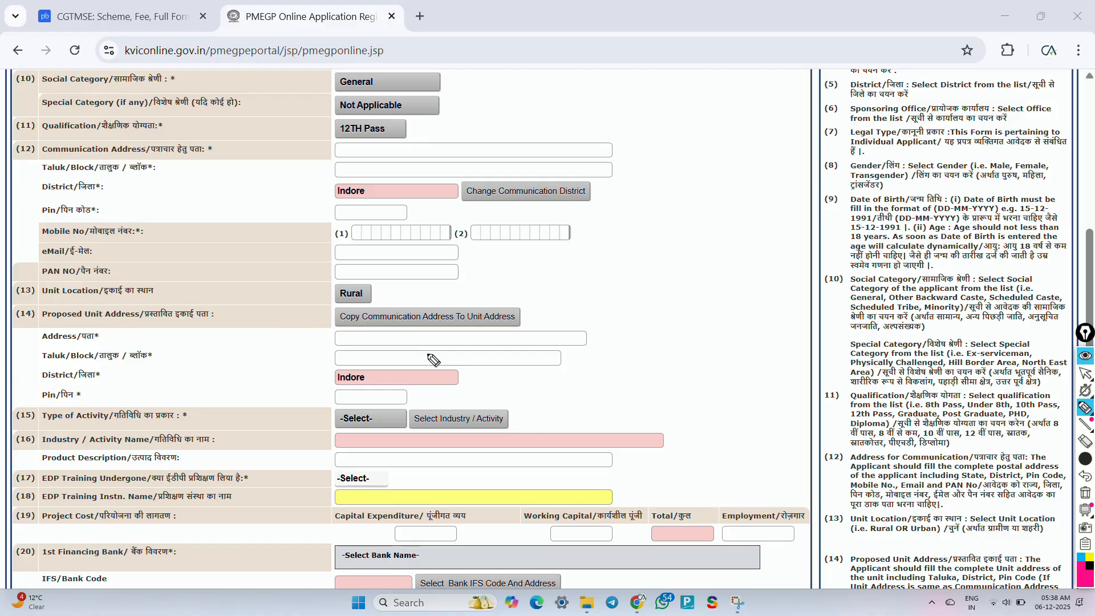
pyautogui.hotkey('ctrl', 'shift', '1')
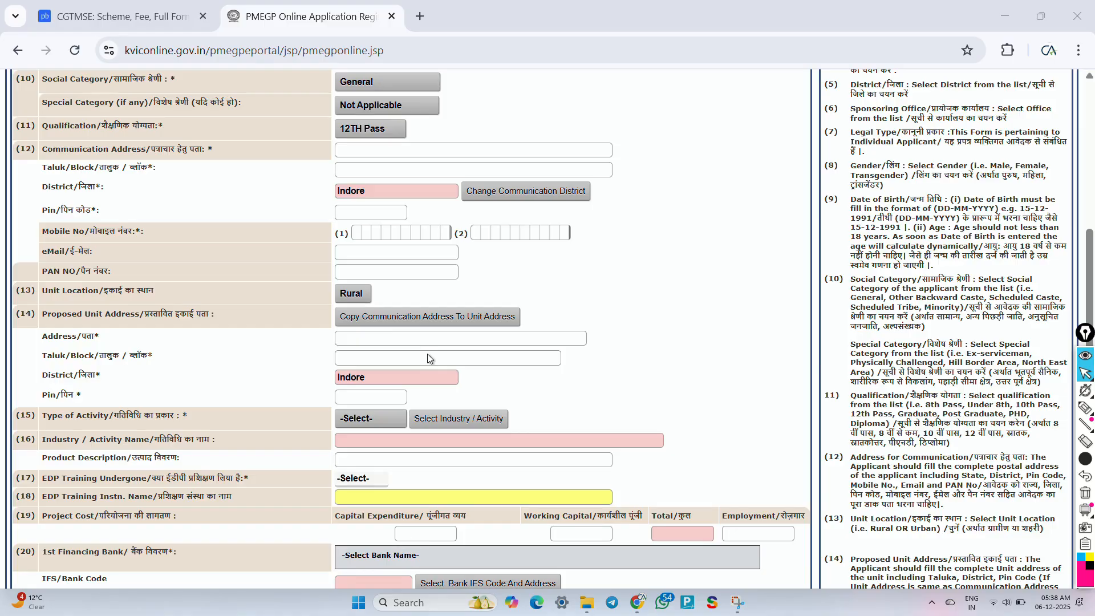
pyautogui.click(368, 428)
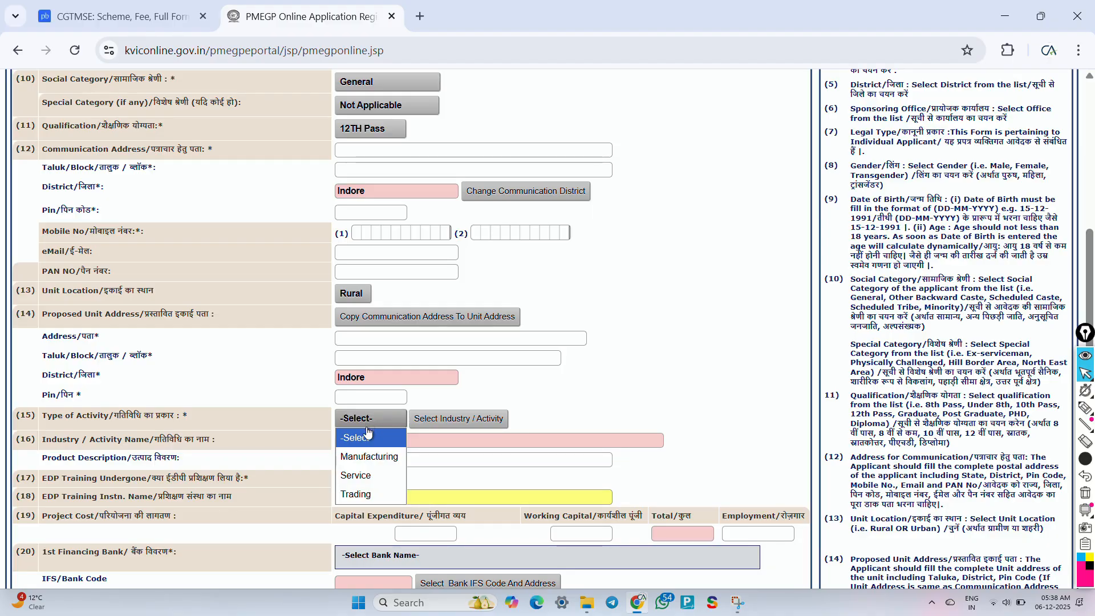
# Step: Choose Manufacturing and the Polishing of Granite Stone Slabs/Granite Crushing activity
pyautogui.click(379, 463)
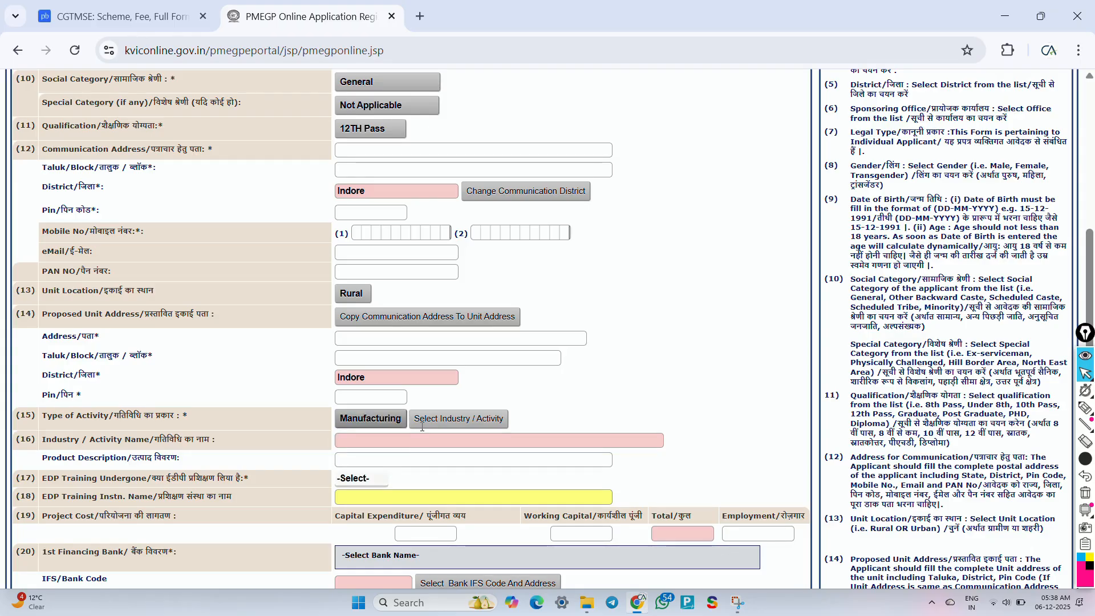
pyautogui.click(482, 424)
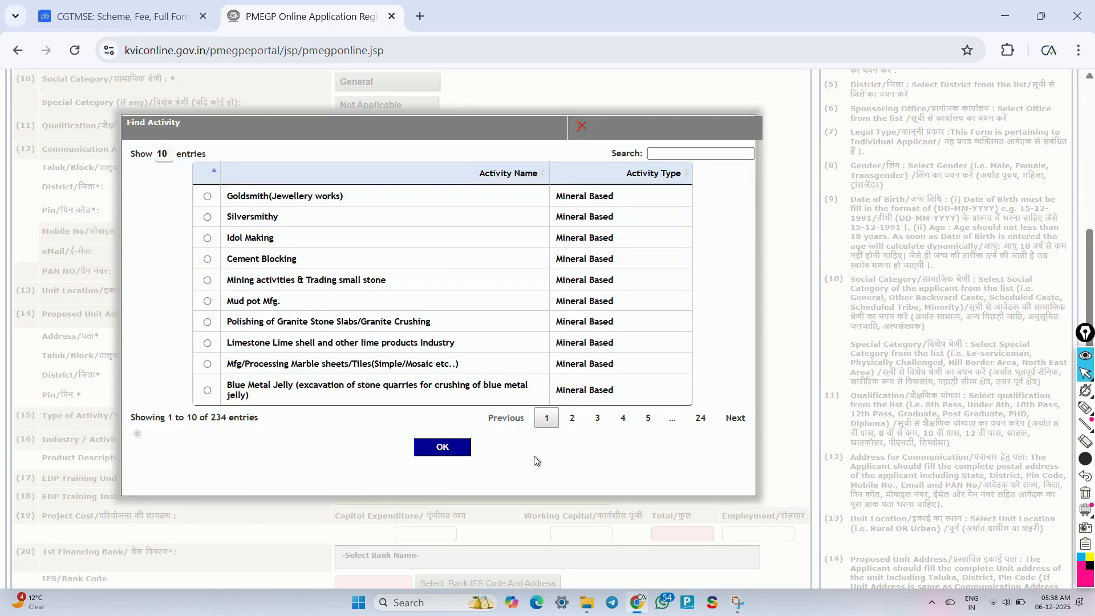
pyautogui.click(573, 418)
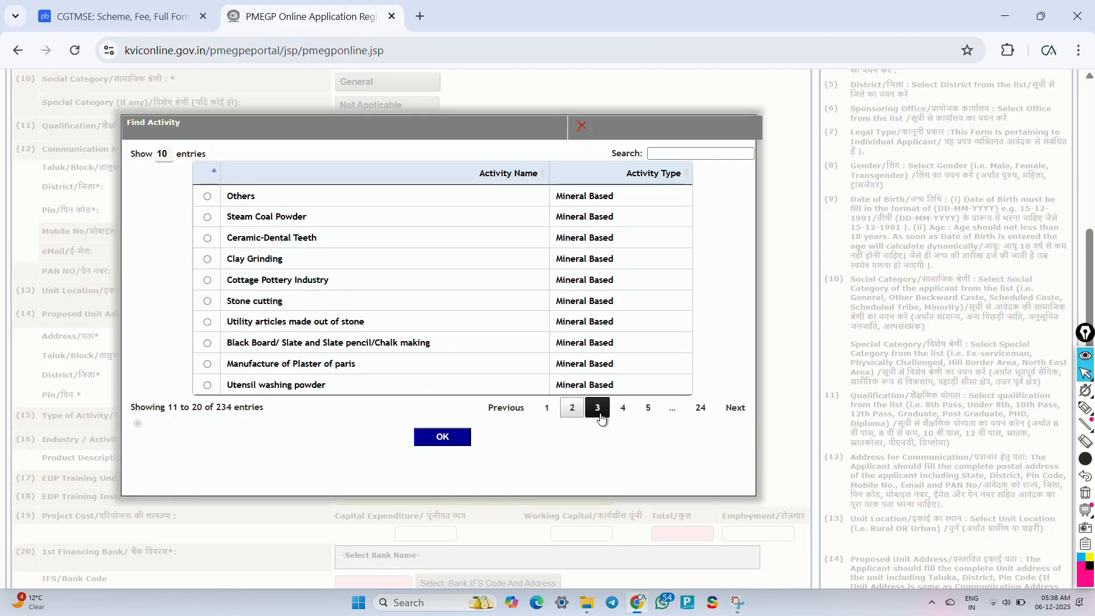
pyautogui.click(597, 408)
pyautogui.click(623, 409)
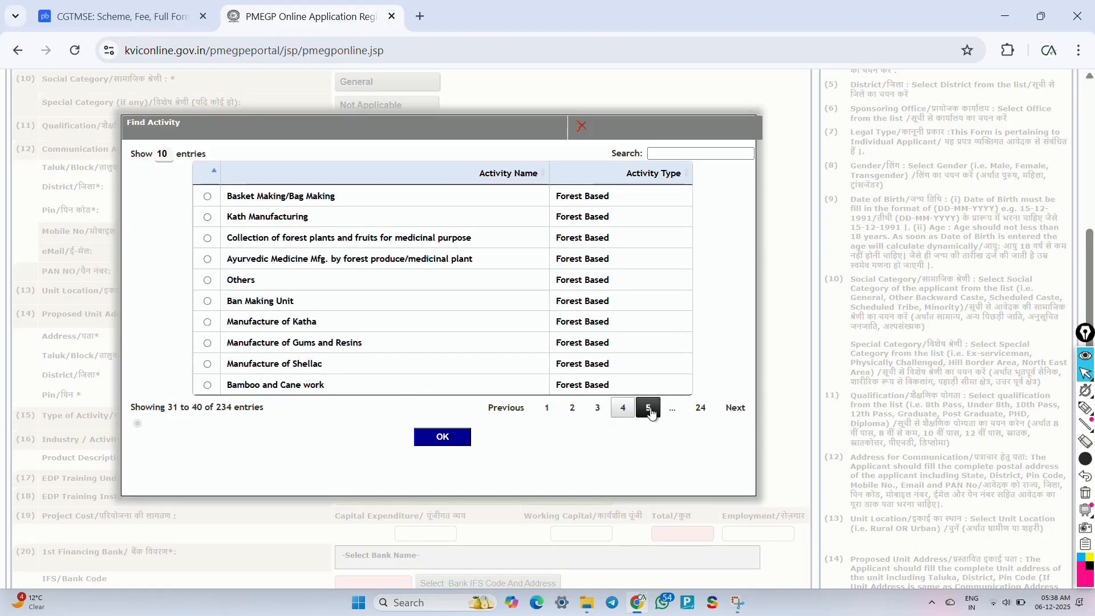
pyautogui.click(649, 409)
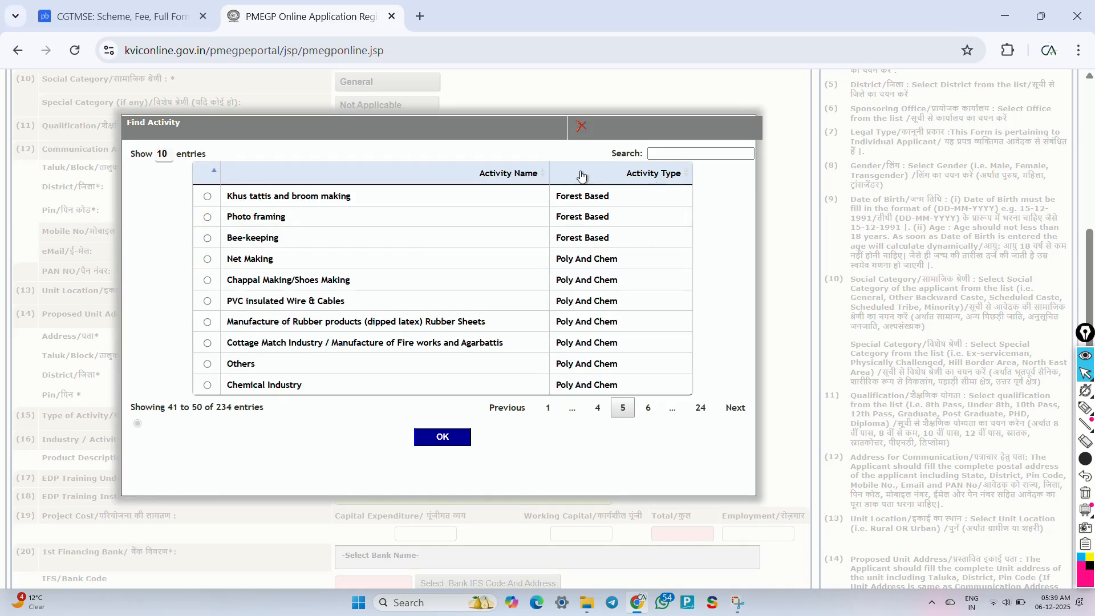
pyautogui.click(546, 407)
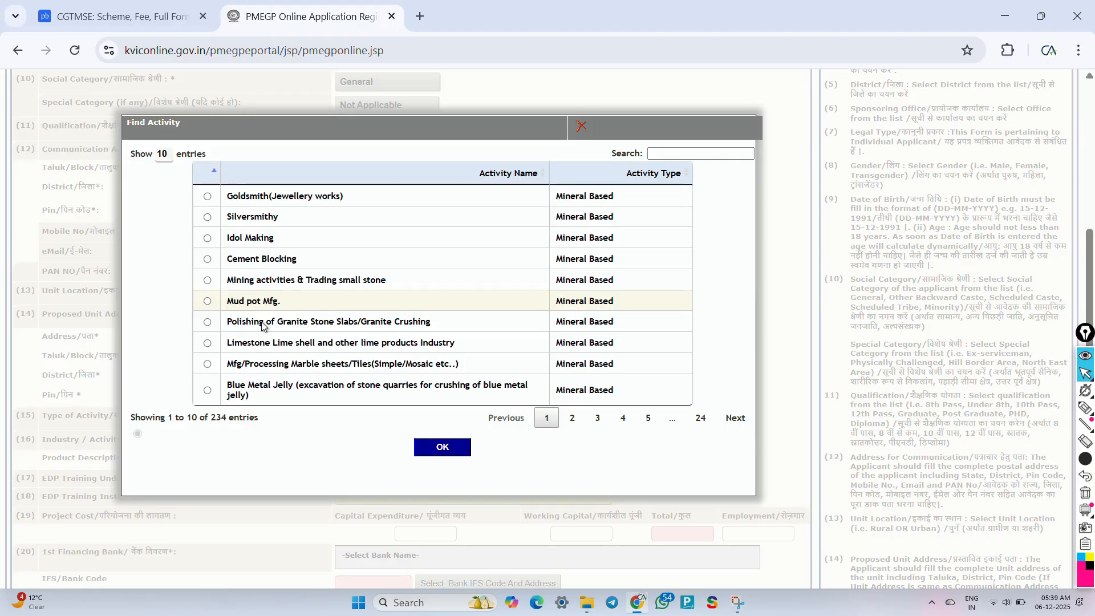
pyautogui.click(208, 323)
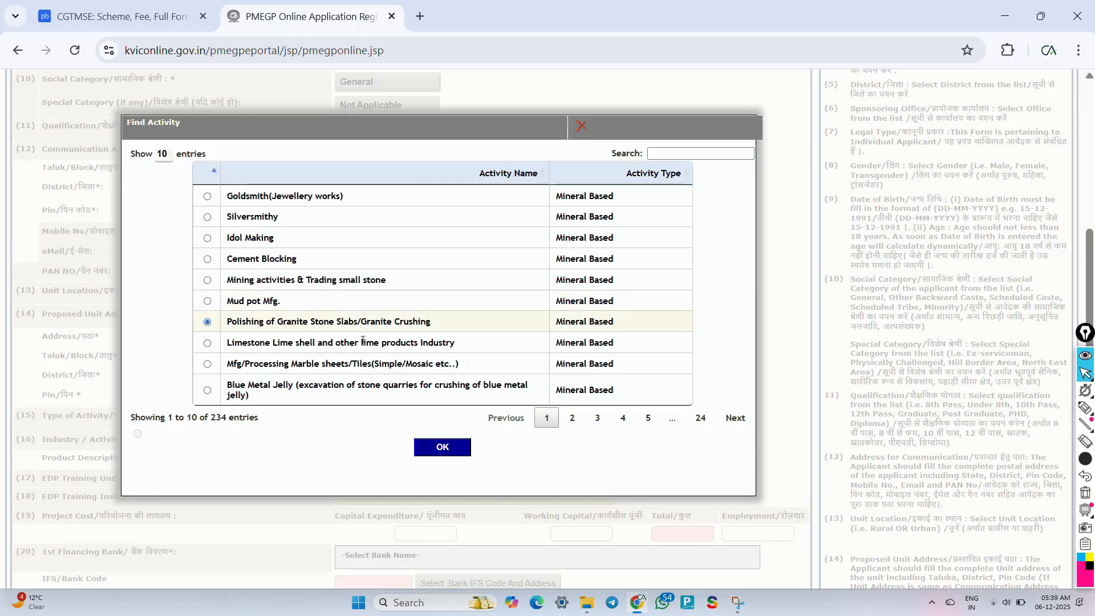
pyautogui.click(428, 448)
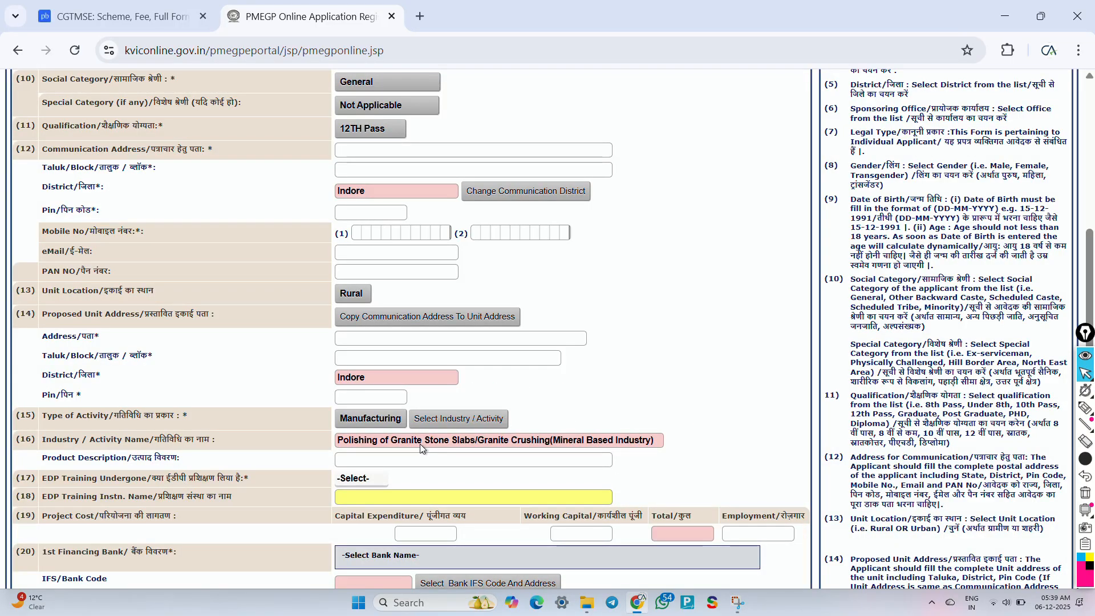
# Step: Enter 'granite' as the product description
pyautogui.scroll(-1, 397, 467)
pyautogui.scroll(-1, 396, 467)
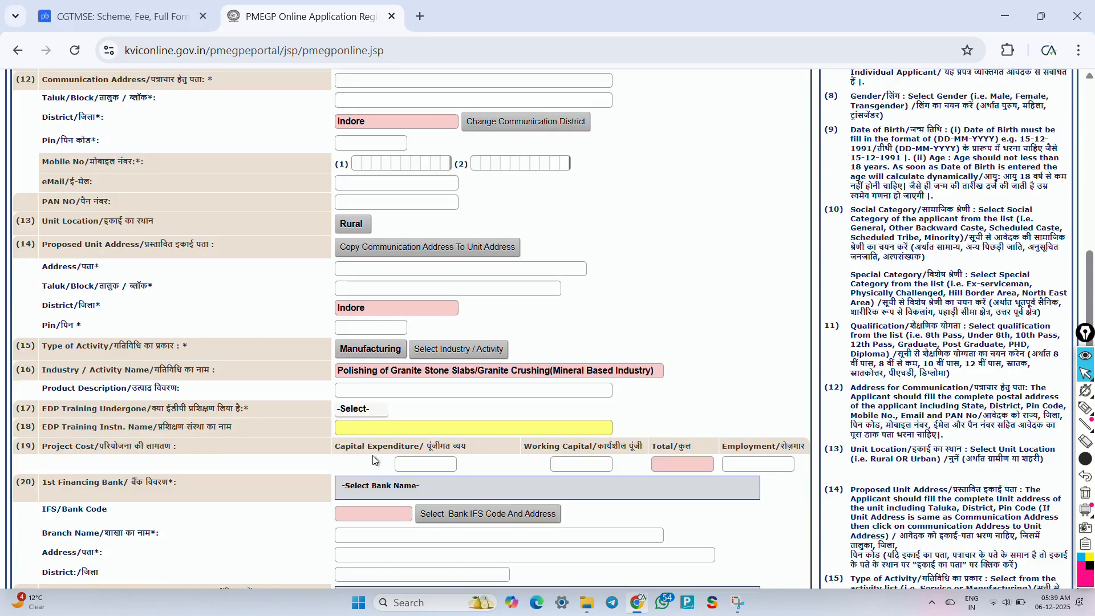
pyautogui.click(368, 392)
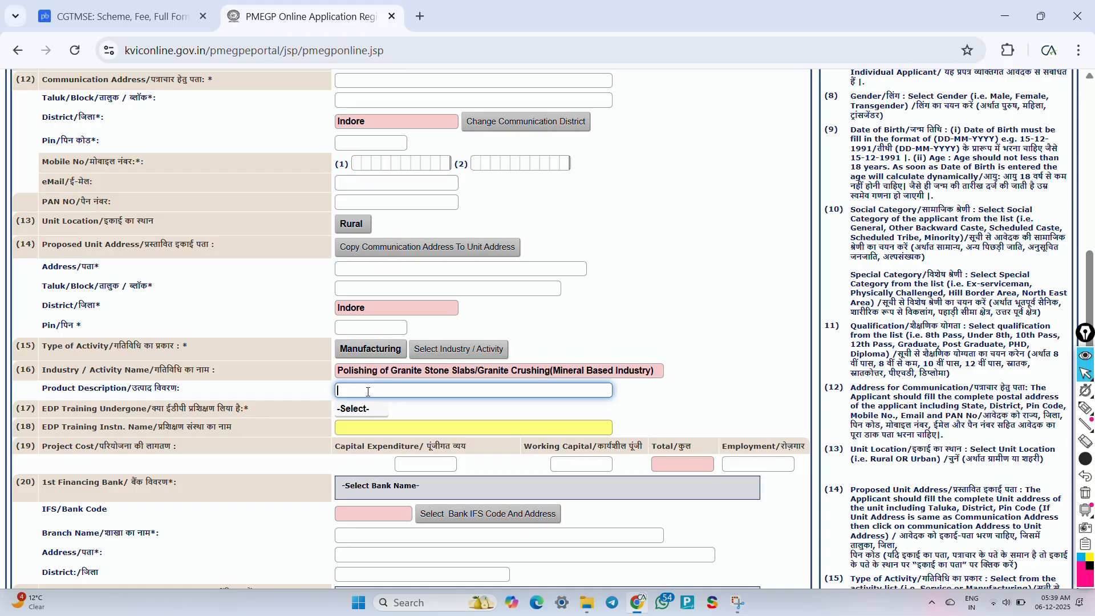
pyautogui.write('gran')
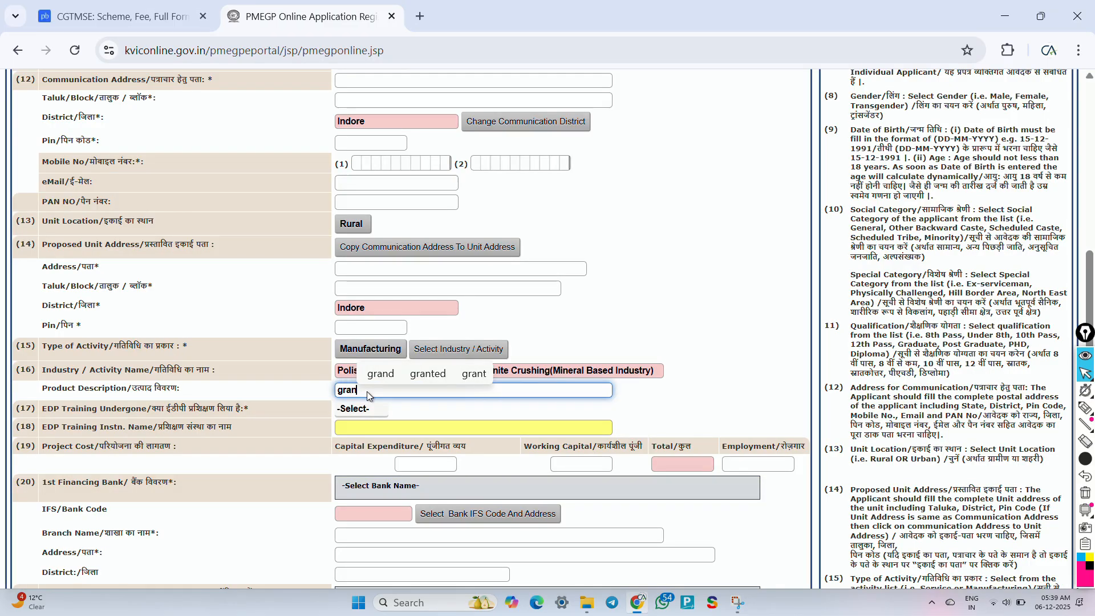
pyautogui.write('ite')
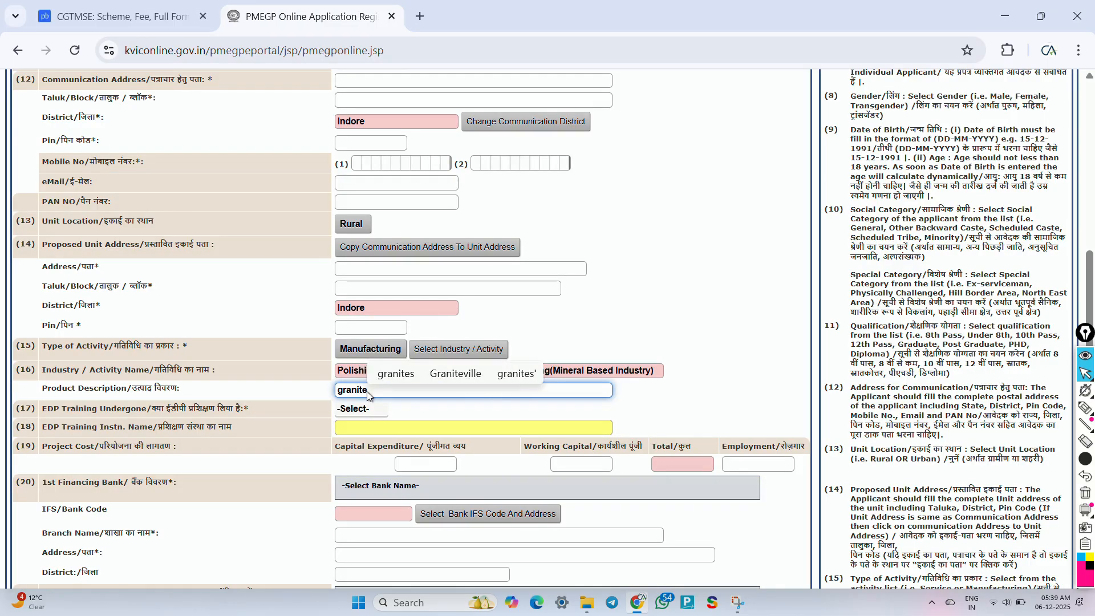
pyautogui.click(717, 398)
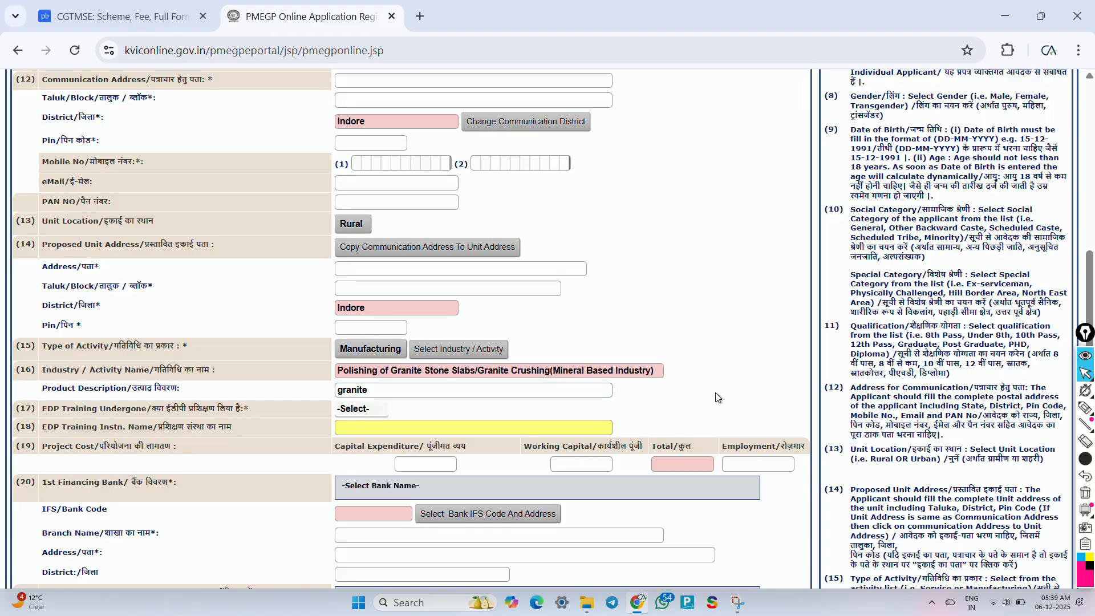
pyautogui.scroll(-1, 716, 395)
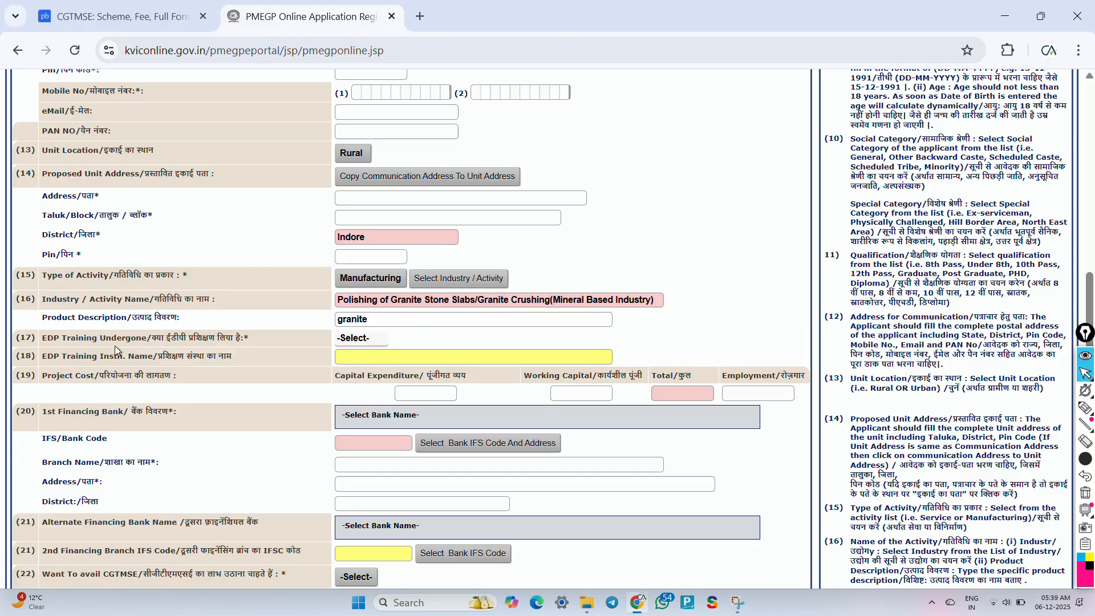
# Step: Answer No for EDP Training Undergone
pyautogui.click(356, 339)
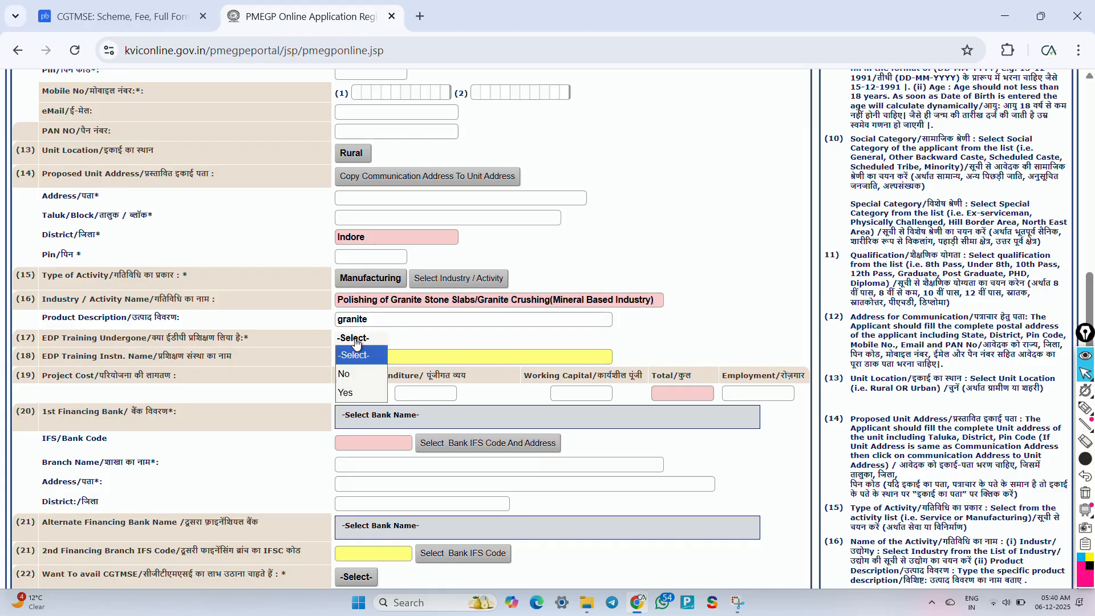
pyautogui.click(355, 374)
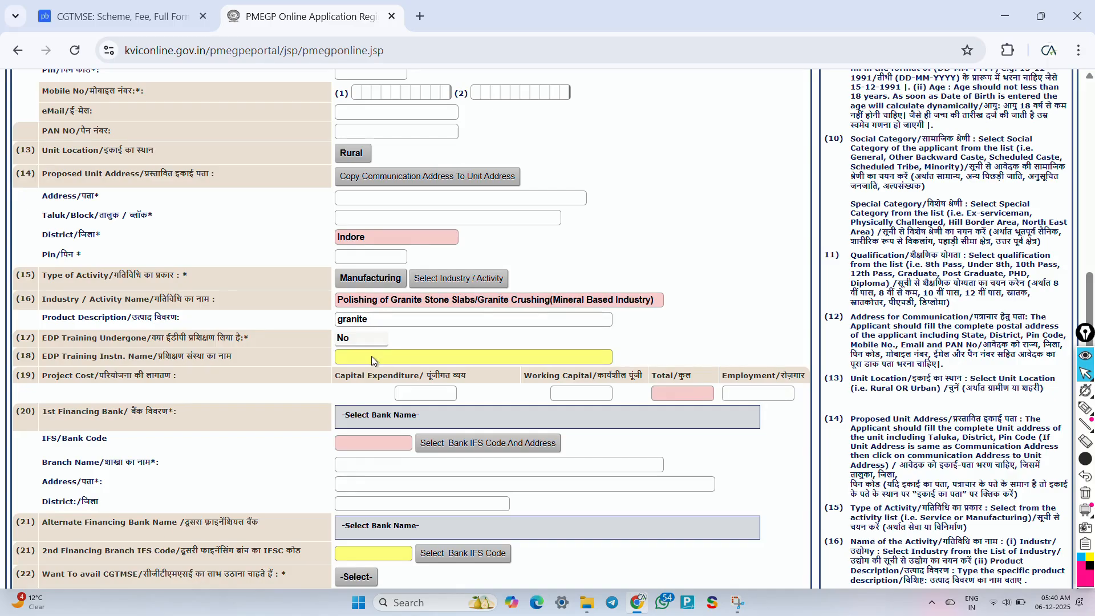
pyautogui.scroll(-1, 372, 357)
pyautogui.scroll(-2, 371, 356)
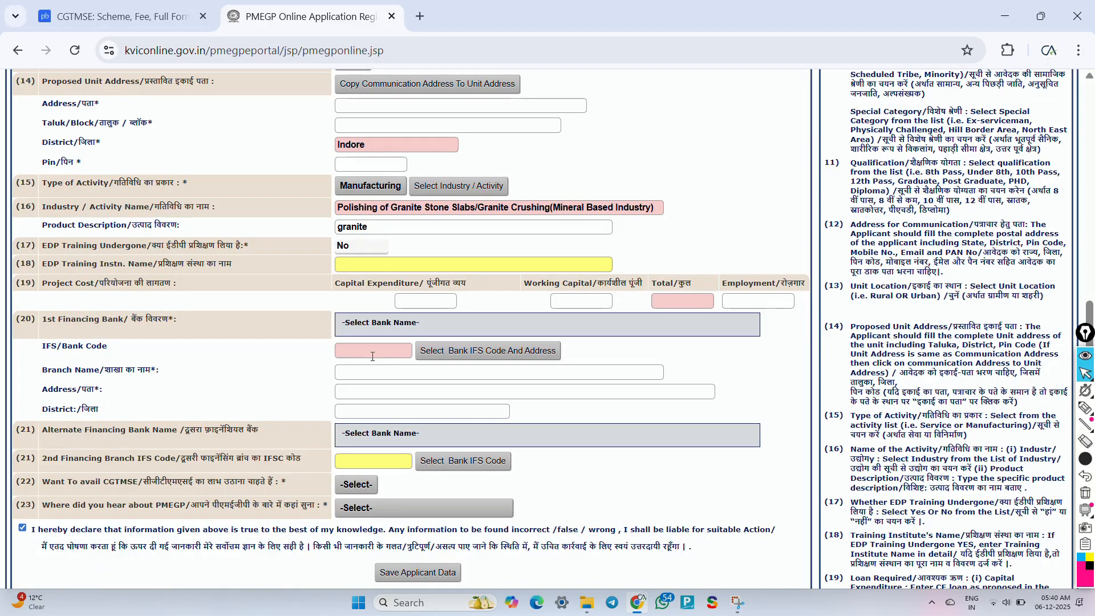
pyautogui.hotkey('ctrl', 'shift', '3')
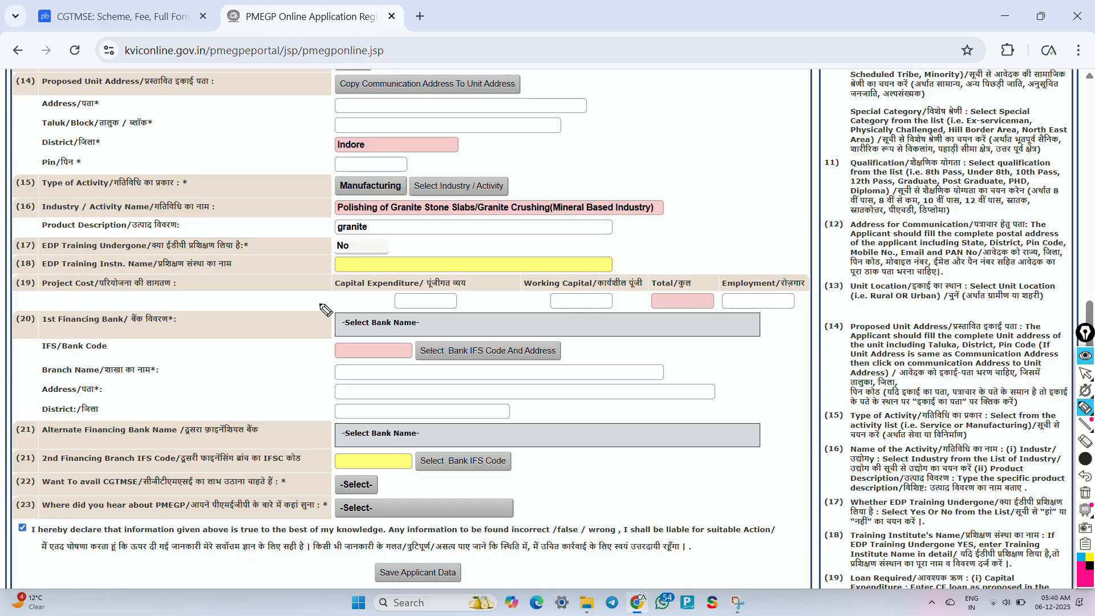
pyautogui.moveTo(354, 304); pyautogui.dragTo(408, 279)
pyautogui.moveTo(517, 291); pyautogui.dragTo(575, 277)
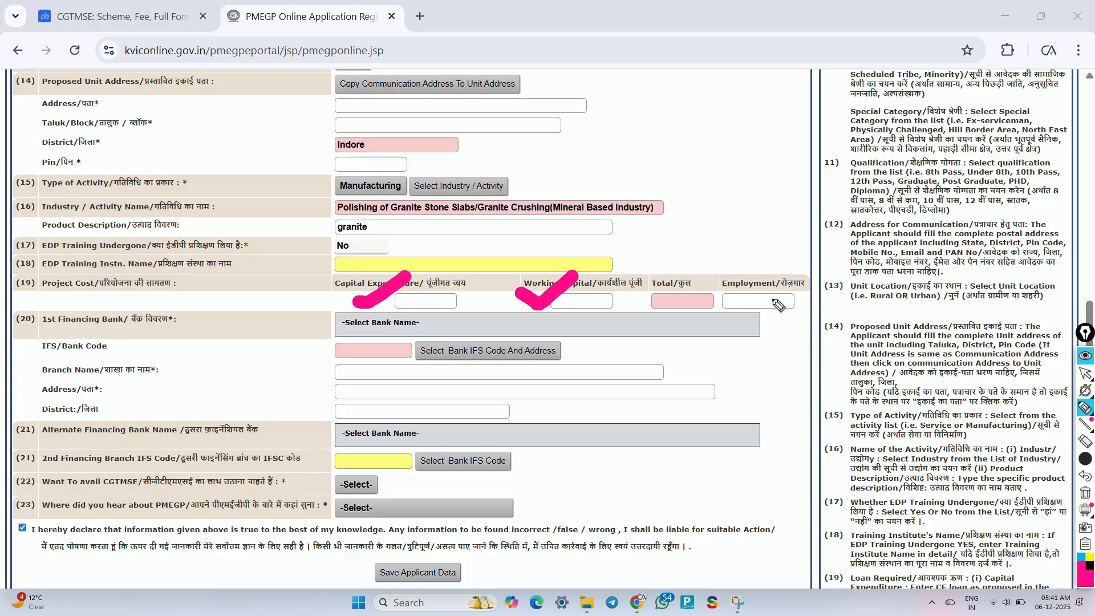
pyautogui.moveTo(768, 298)
pyautogui.mouseDown()
pyautogui.moveTo(773, 306)
pyautogui.moveTo(811, 270)
pyautogui.mouseUp()
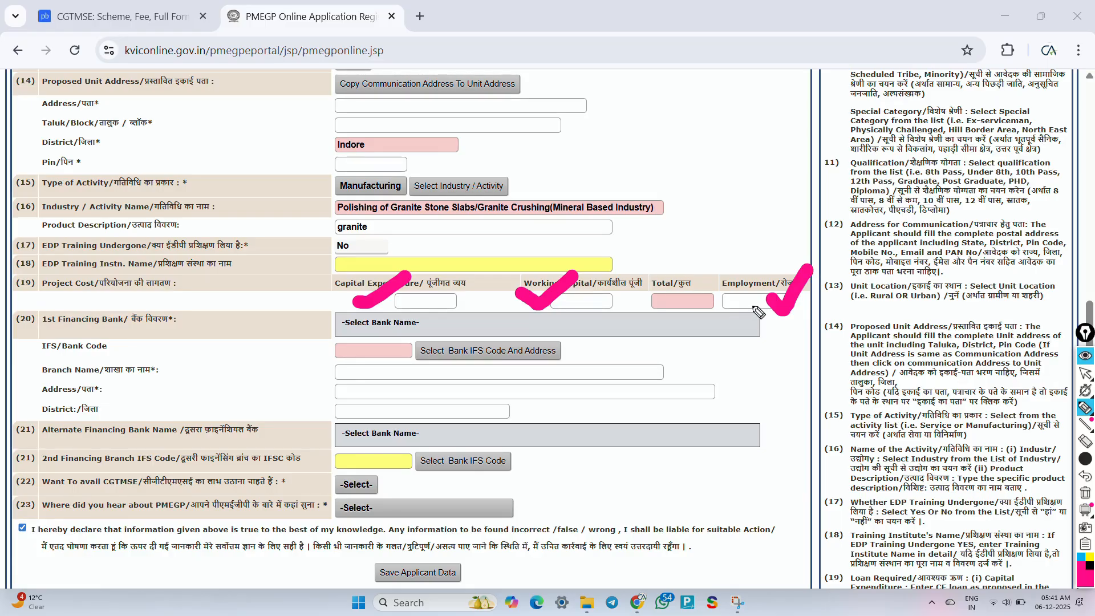
pyautogui.click(252, 331)
pyautogui.moveTo(251, 330)
pyautogui.mouseDown()
pyautogui.moveTo(283, 359)
pyautogui.moveTo(336, 332)
pyautogui.mouseUp()
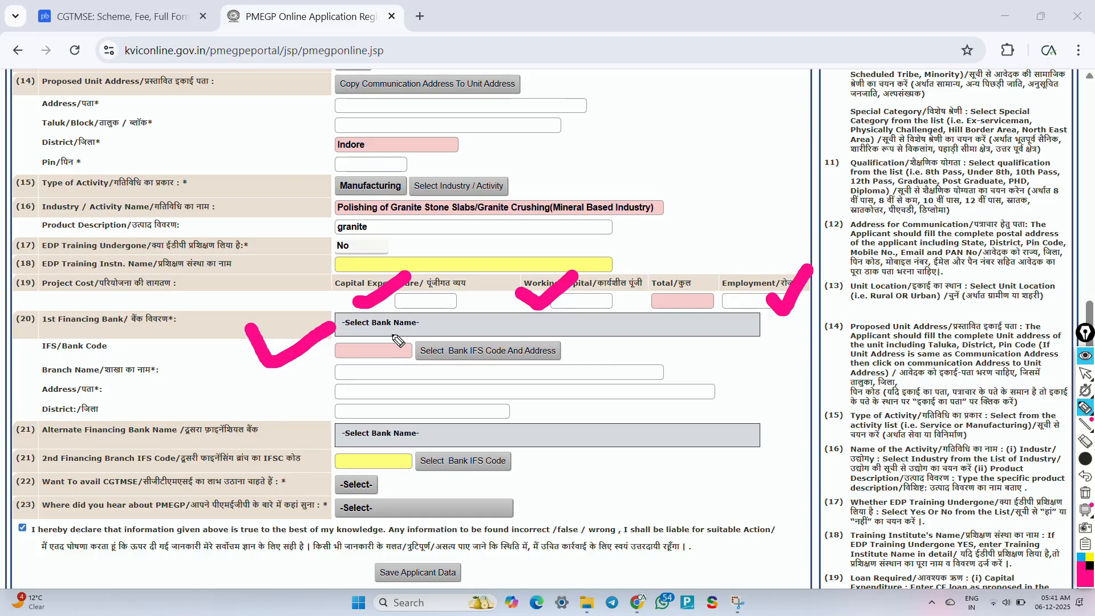
pyautogui.moveTo(368, 354)
pyautogui.mouseDown()
pyautogui.moveTo(379, 359)
pyautogui.moveTo(398, 343)
pyautogui.mouseUp()
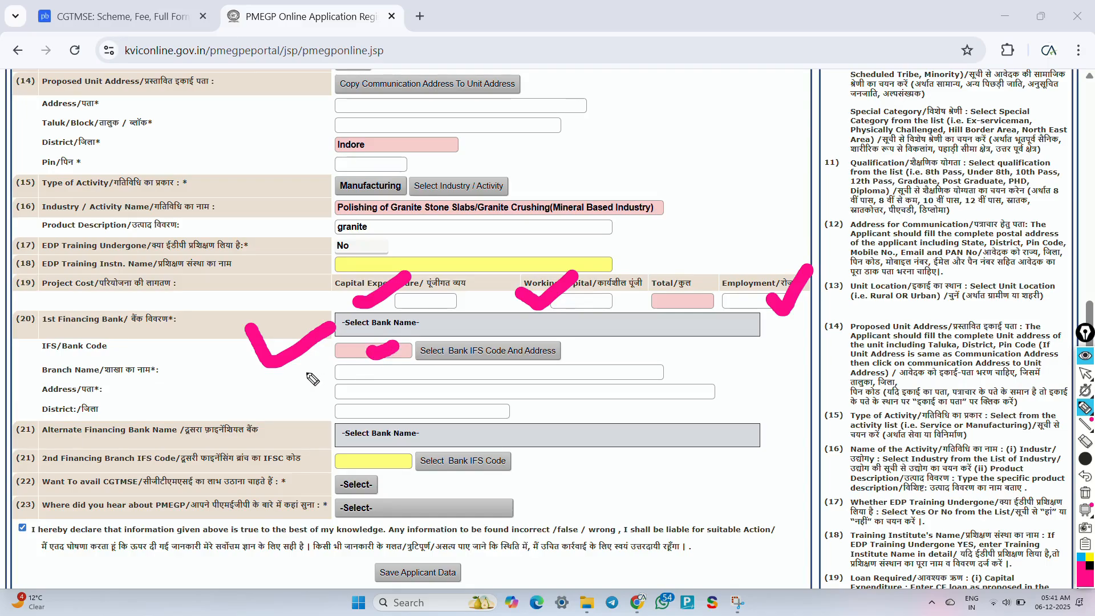
pyautogui.moveTo(299, 367)
pyautogui.mouseDown()
pyautogui.moveTo(311, 381)
pyautogui.moveTo(354, 366)
pyautogui.mouseUp()
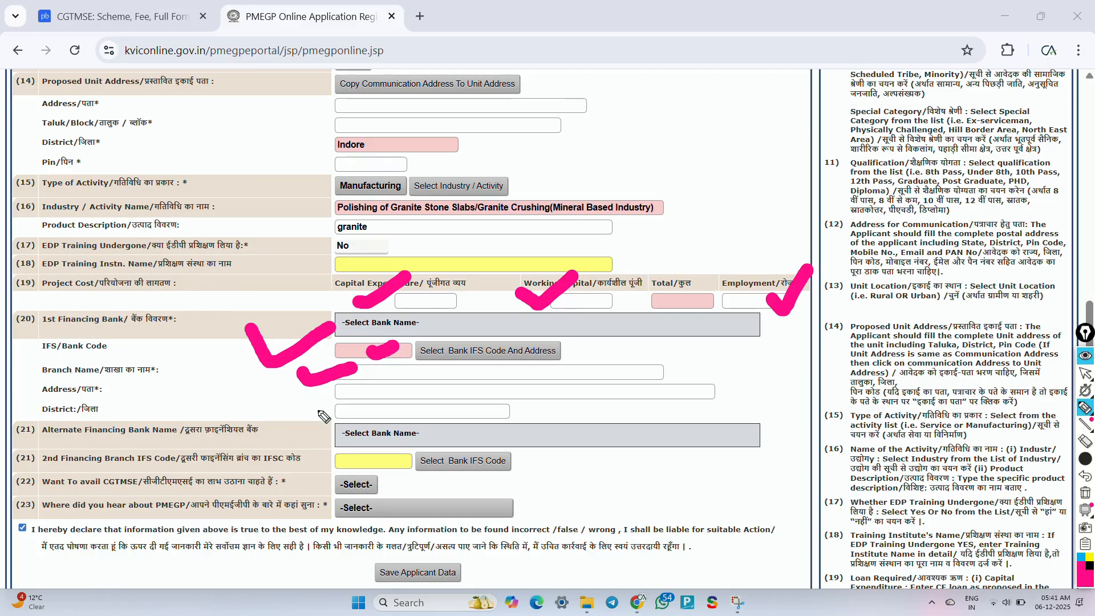
pyautogui.moveTo(315, 410); pyautogui.dragTo(386, 388)
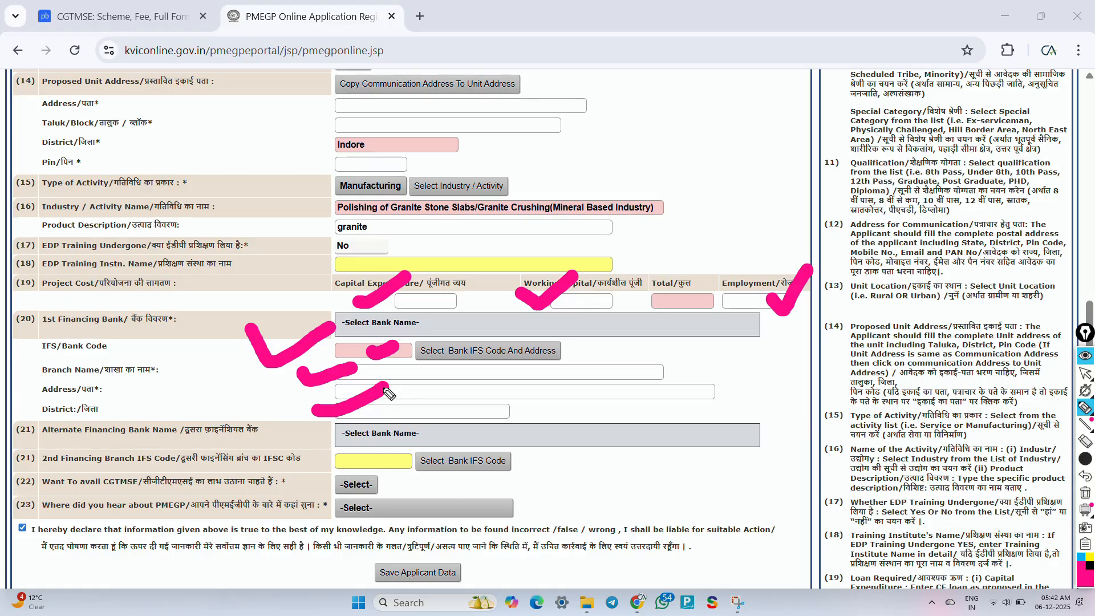
pyautogui.moveTo(315, 439); pyautogui.dragTo(368, 428)
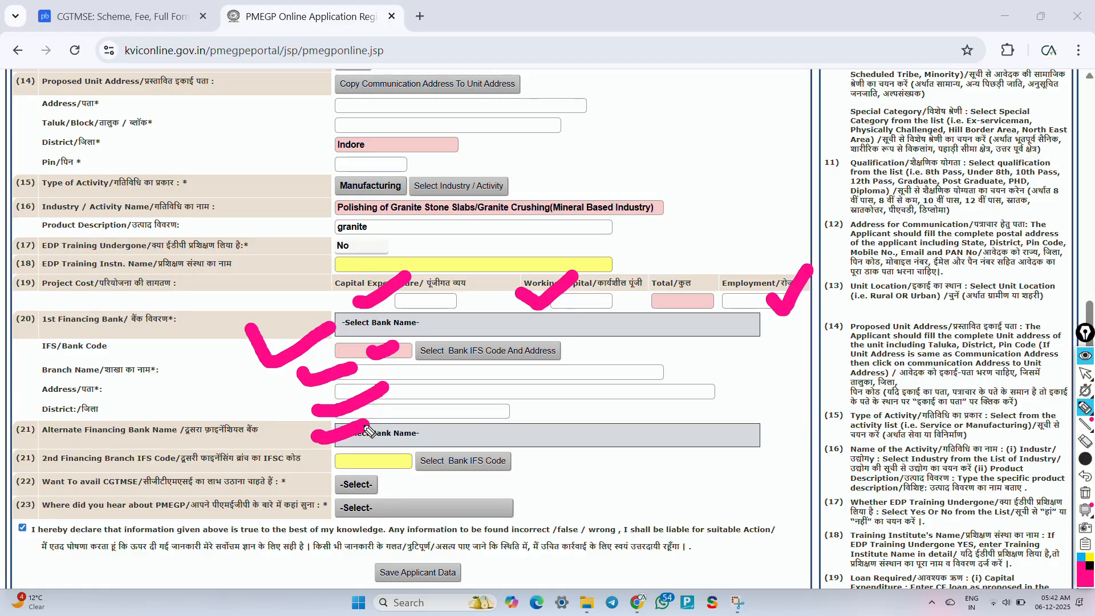
pyautogui.moveTo(313, 460); pyautogui.dragTo(358, 451)
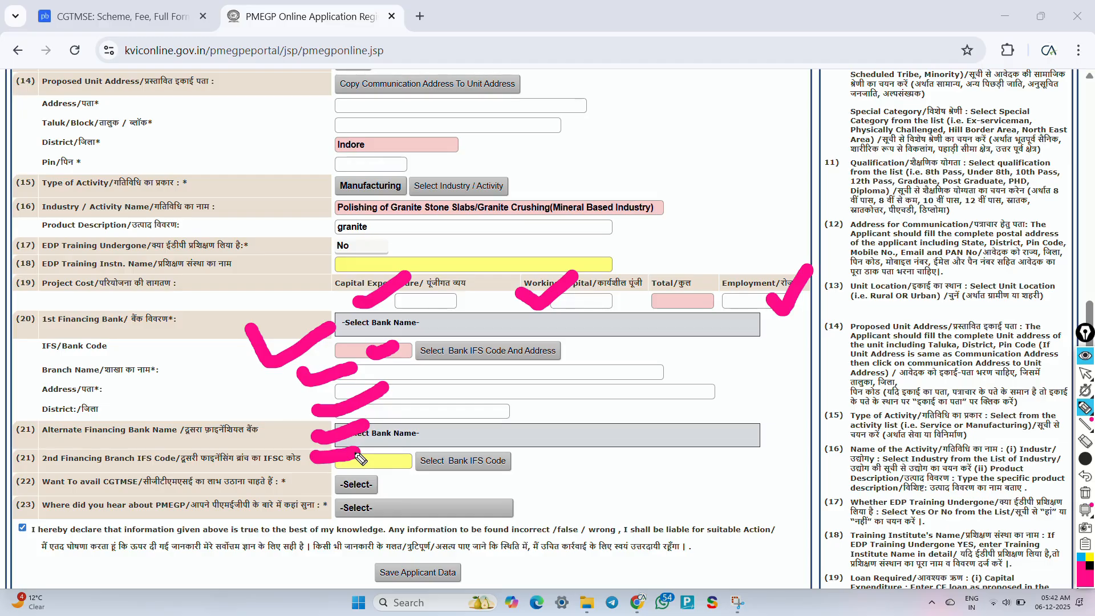
pyautogui.click(101, 489)
pyautogui.moveTo(101, 489); pyautogui.dragTo(150, 491)
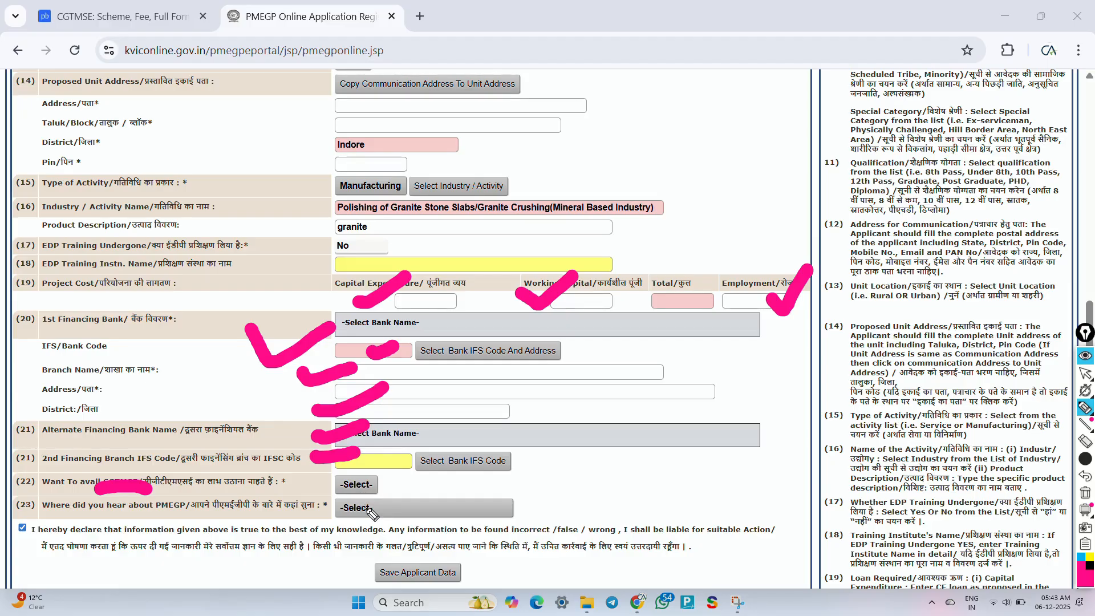
# Step: Pick Social Media (Twitter, Facebook, Etc) for item 23 and save the applicant data
pyautogui.hotkey('ctrl', 'shift', '2')
pyautogui.click(368, 509)
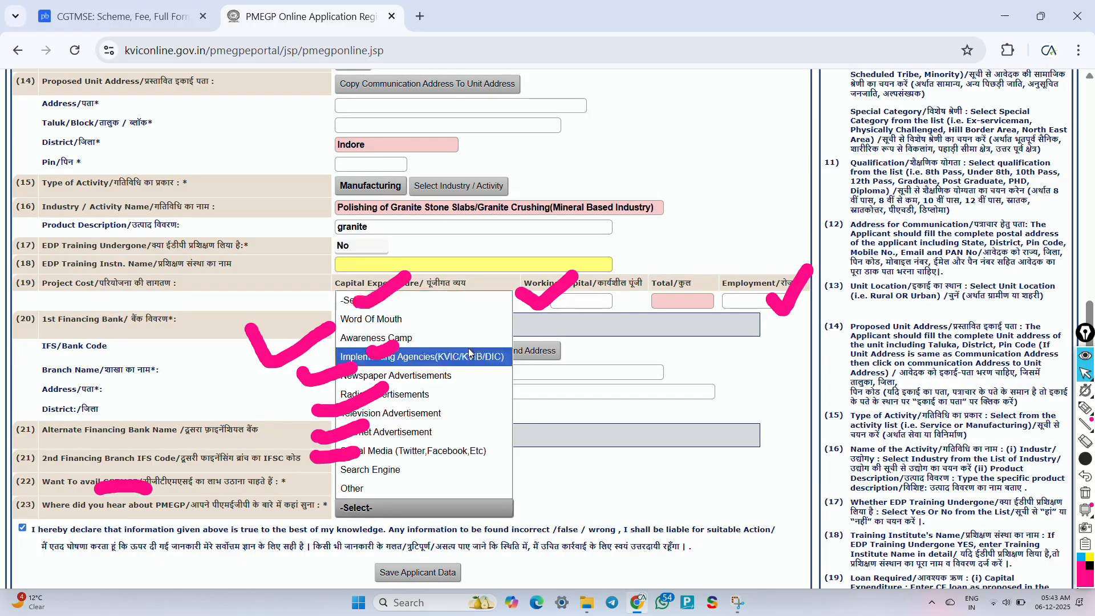
pyautogui.click(479, 452)
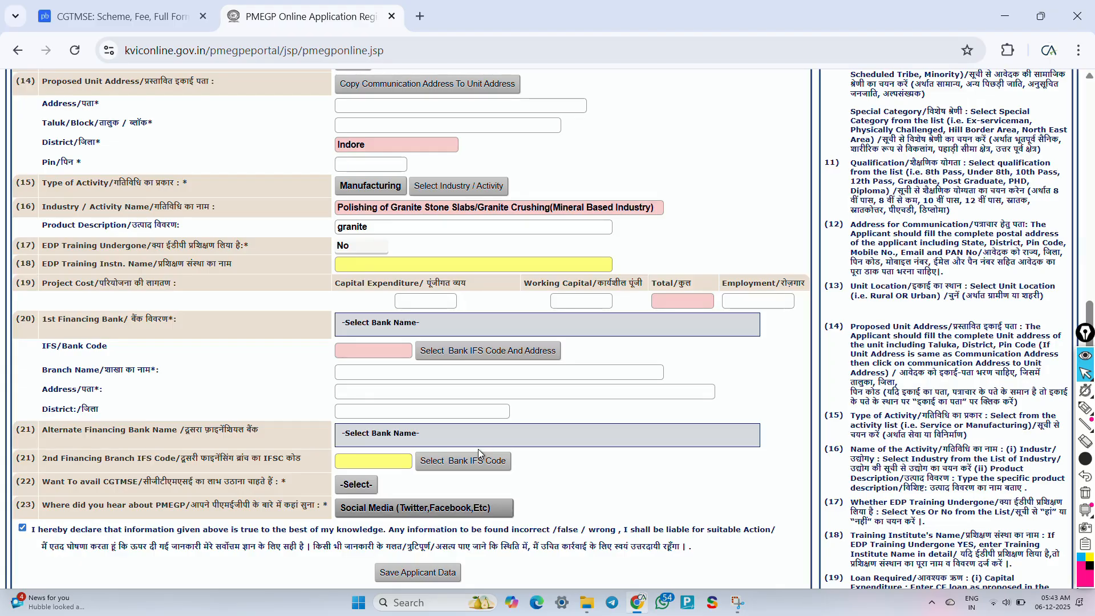
pyautogui.scroll(-2, 433, 445)
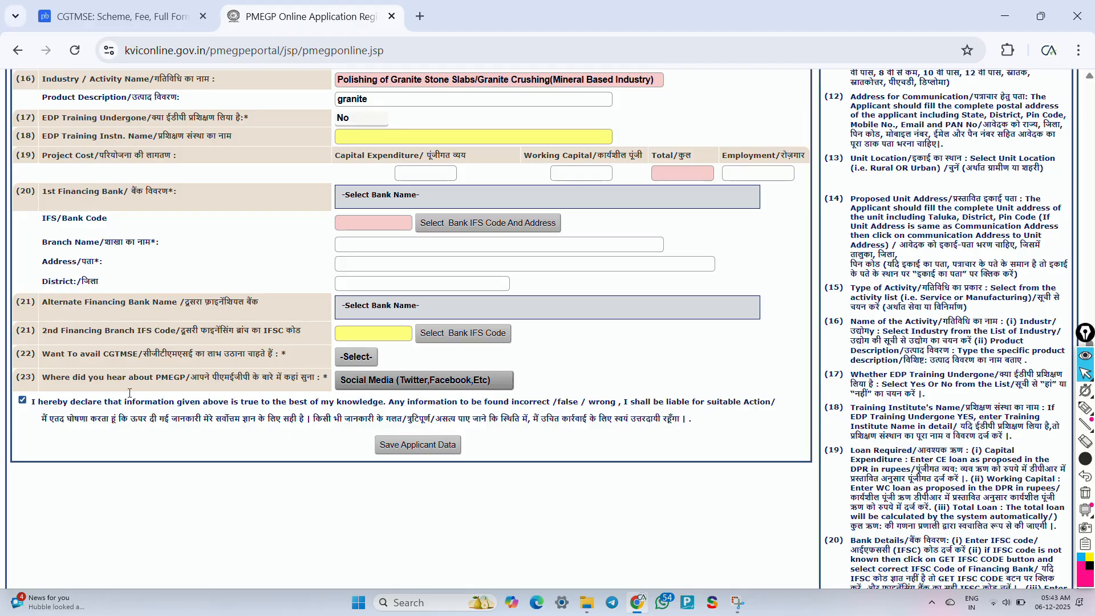
pyautogui.click(428, 453)
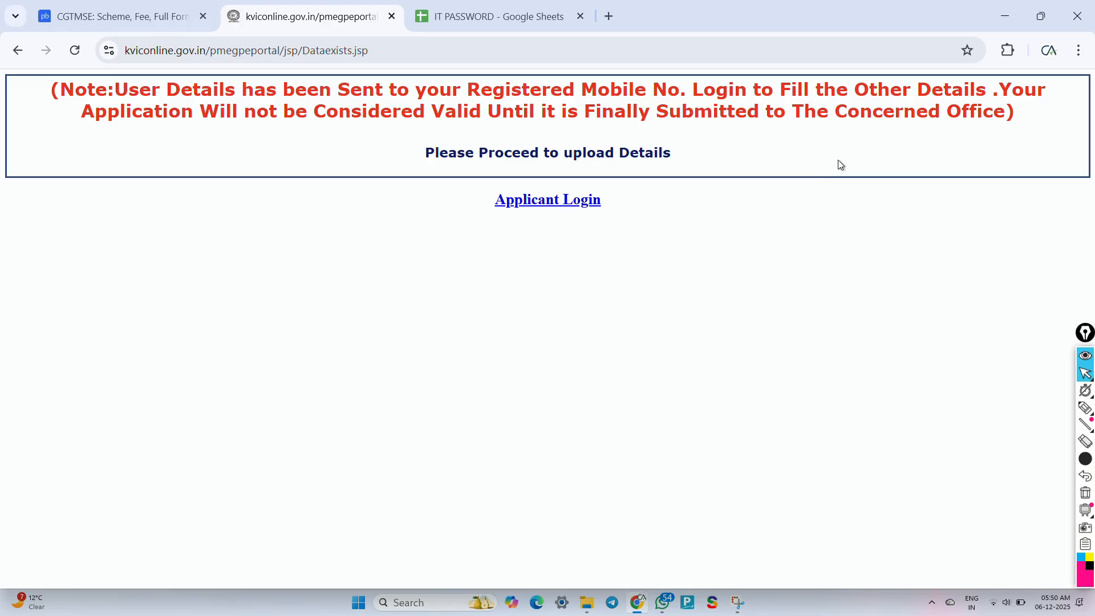
# Step: Underline 'Registered Mobile' and 'Considered' in the notice, clear the marks, then go to Applicant Login
pyautogui.hotkey('ctrl', 'shift', '3')
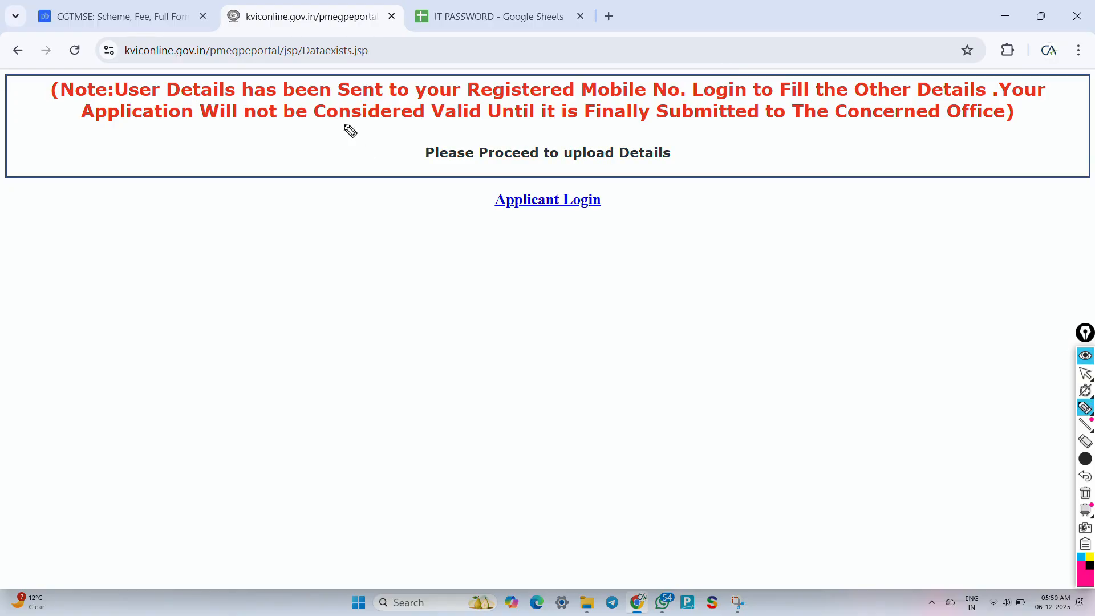
pyautogui.moveTo(496, 105); pyautogui.dragTo(606, 99)
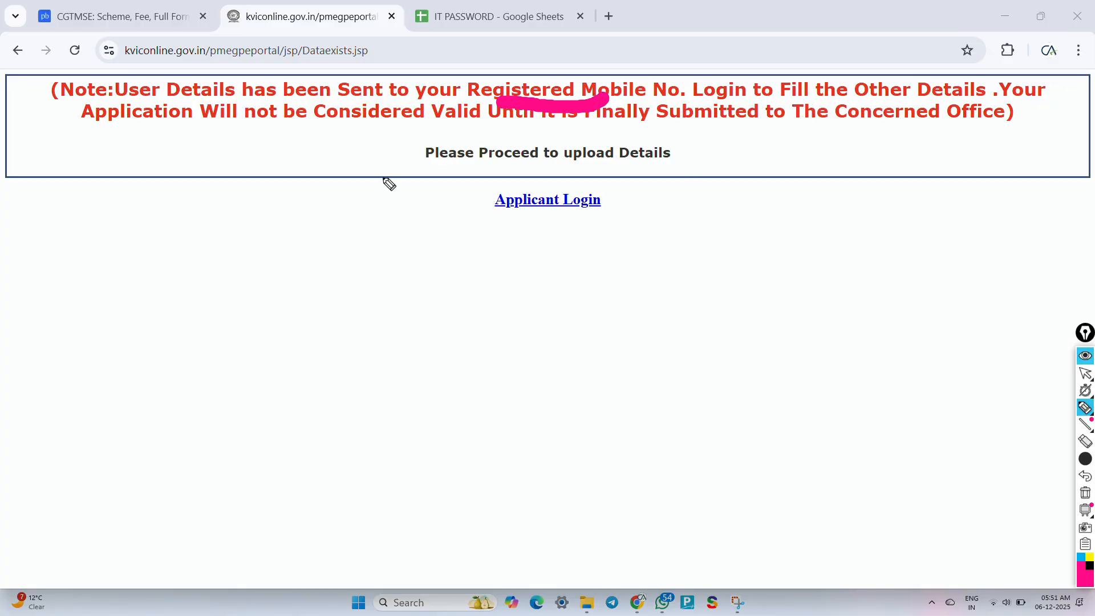
pyautogui.click(314, 140)
pyautogui.moveTo(314, 141); pyautogui.dragTo(424, 123)
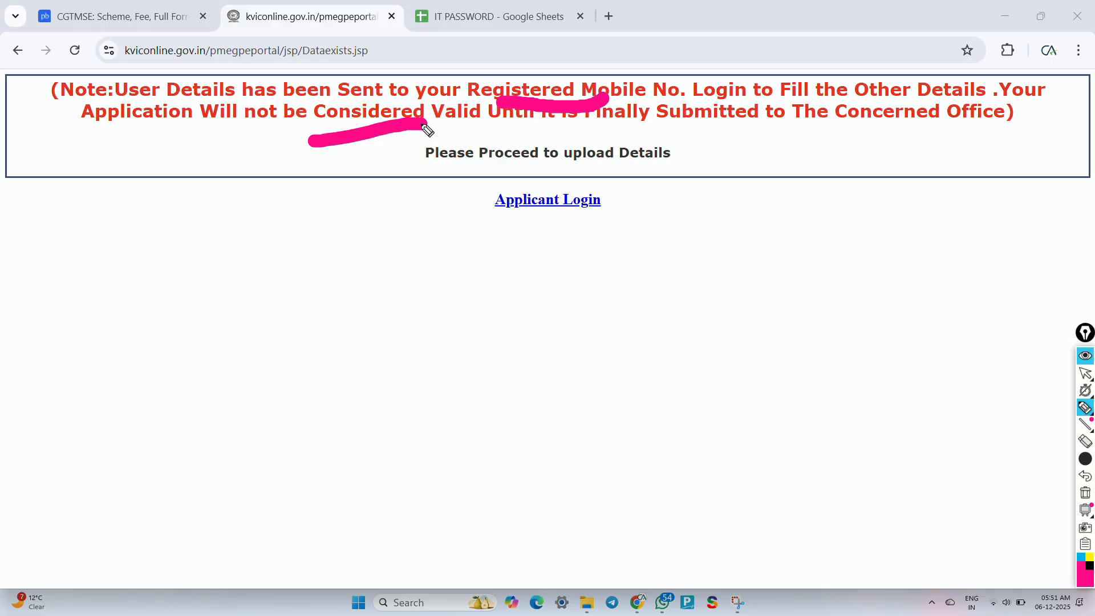
pyautogui.hotkey('ctrl', 'shift', '7')
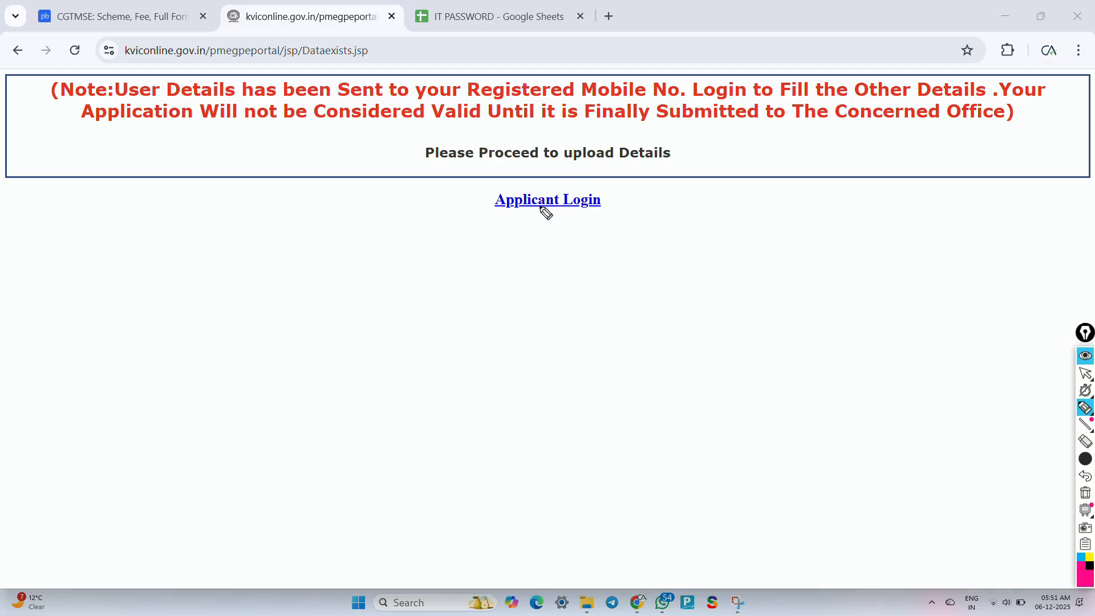
pyautogui.hotkey('ctrl', 'shift', '1')
pyautogui.click(542, 203)
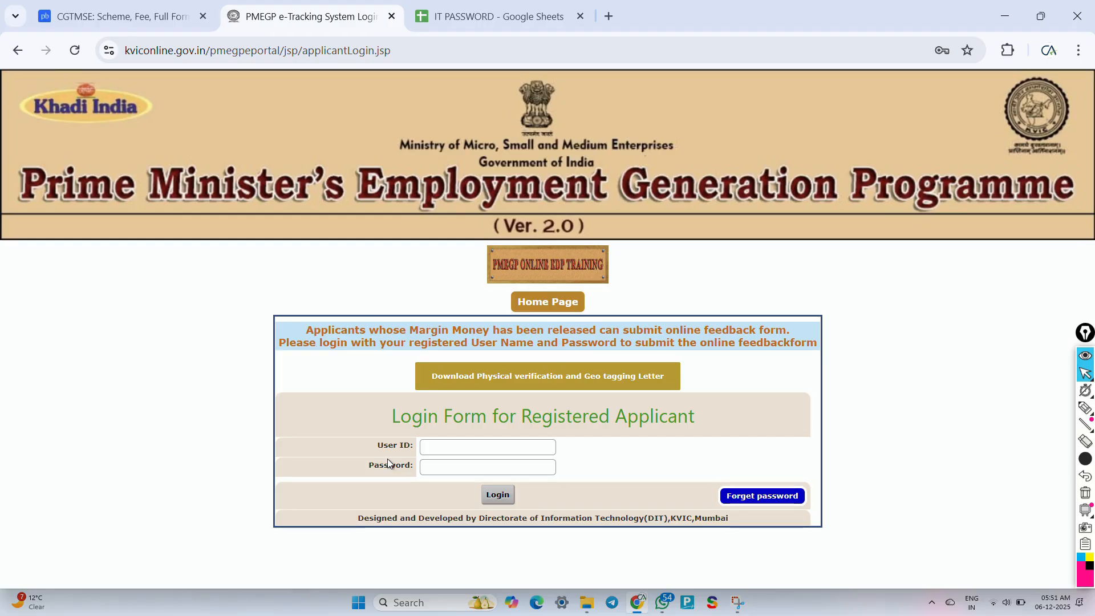
# Step: Highlight the User ID and Password labels on the login form, then clear the highlights
pyautogui.hotkey('ctrl', 'shift', '3')
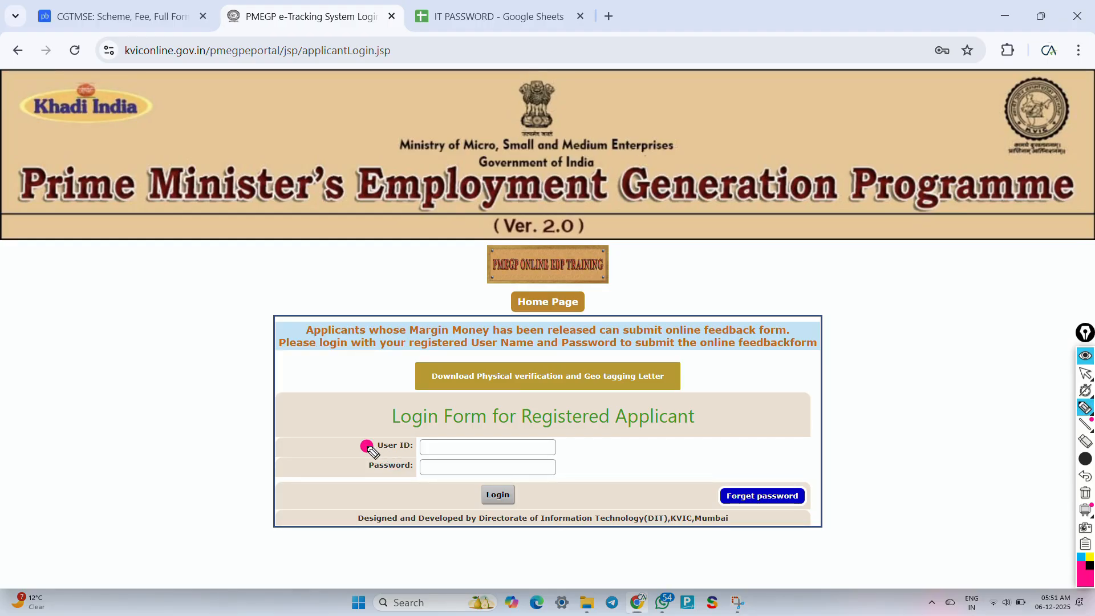
pyautogui.moveTo(368, 446); pyautogui.dragTo(418, 435)
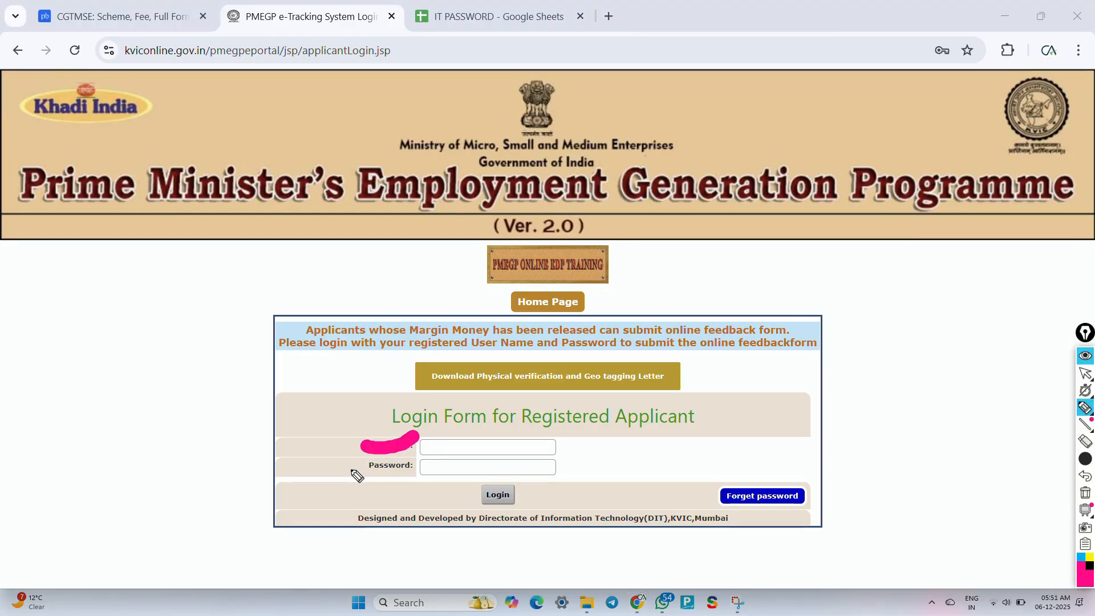
pyautogui.moveTo(352, 472); pyautogui.dragTo(403, 471)
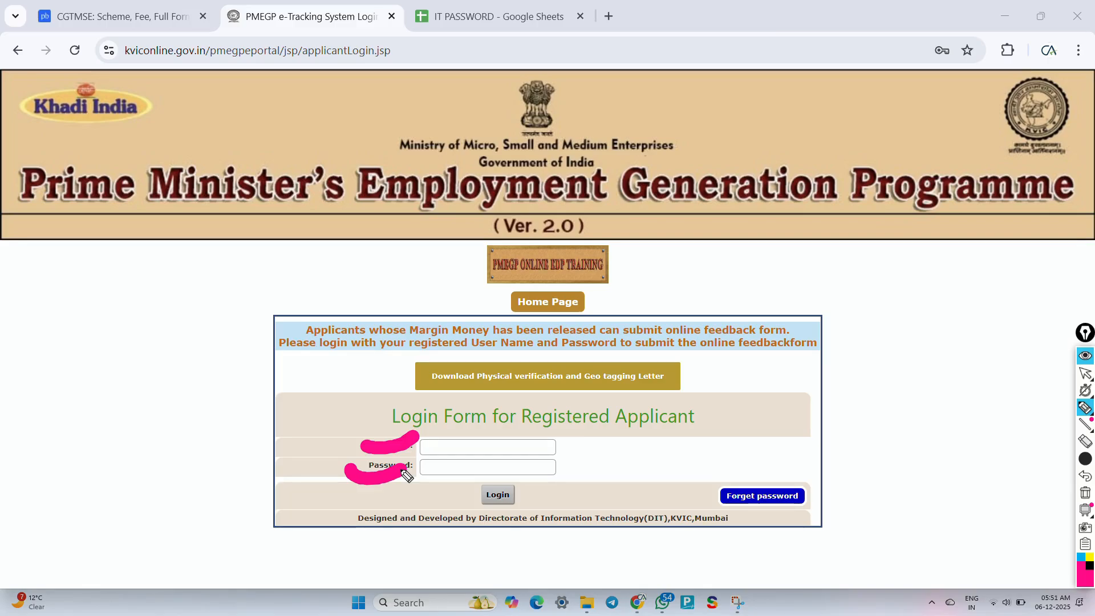
pyautogui.hotkey('ctrl', 'shift', '7')
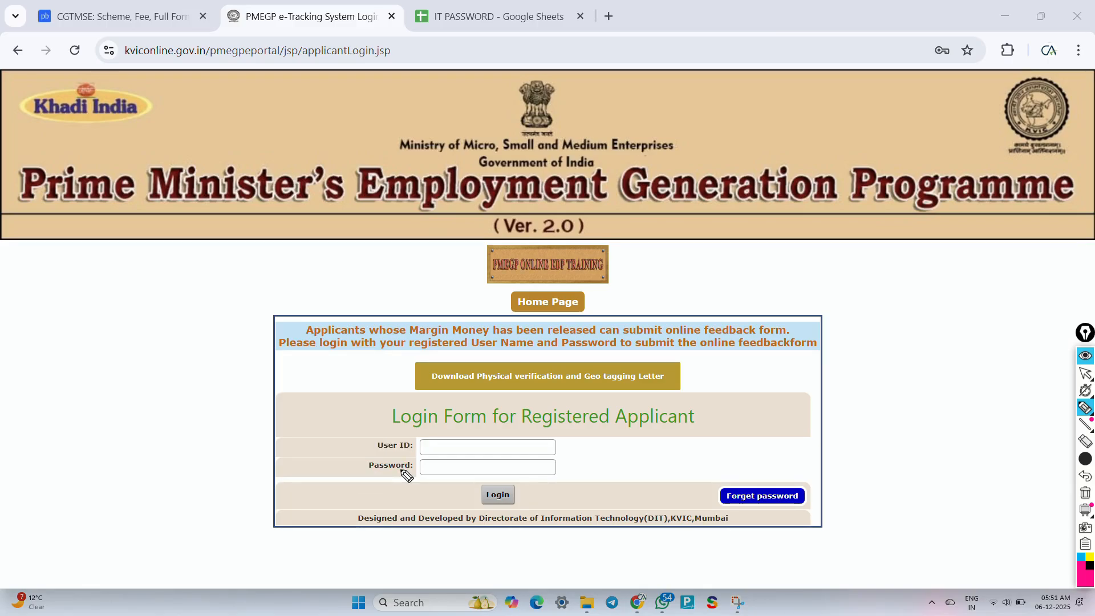
pyautogui.hotkey('ctrl', 'shift', '1')
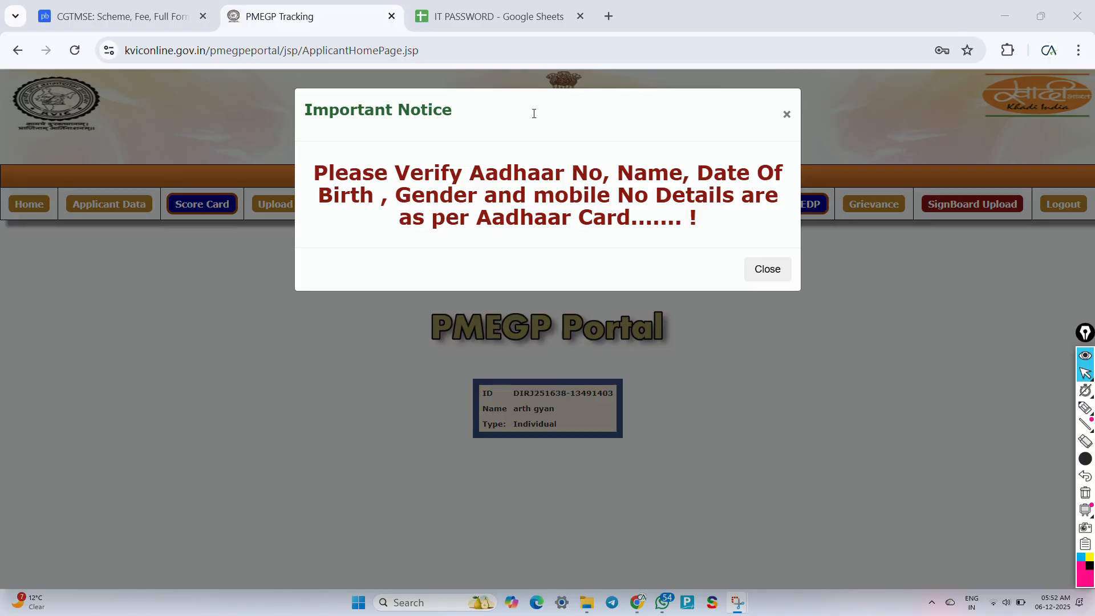
# Step: Dismiss the Aadhaar Important Notice and bring up the Upload documents form
pyautogui.click(777, 277)
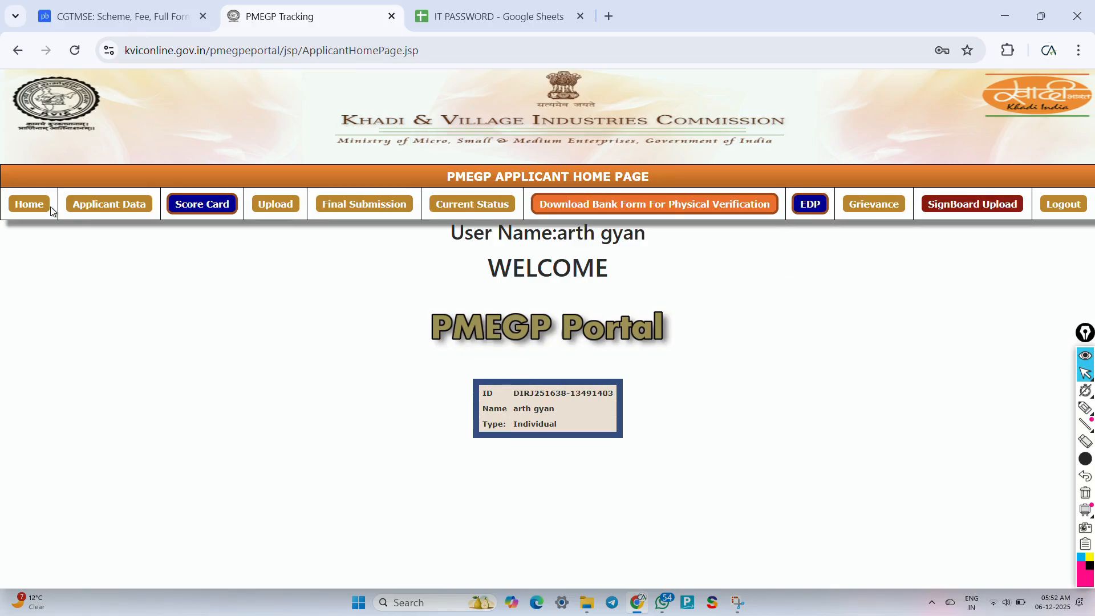
pyautogui.click(276, 207)
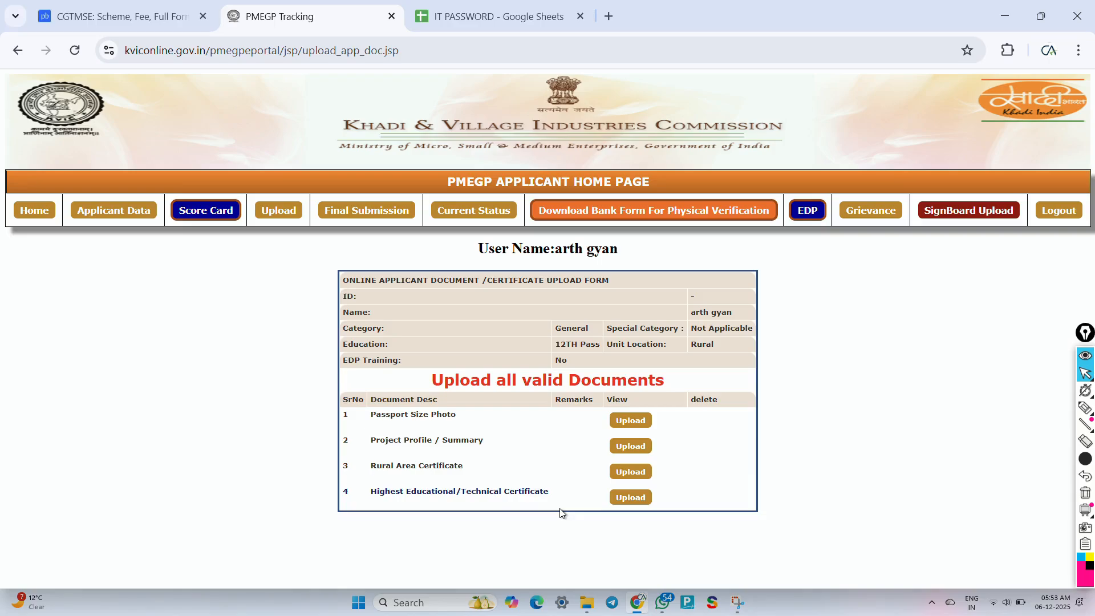
# Step: Back in the browser, run Final Submission to get the validation report
pyautogui.click(483, 22)
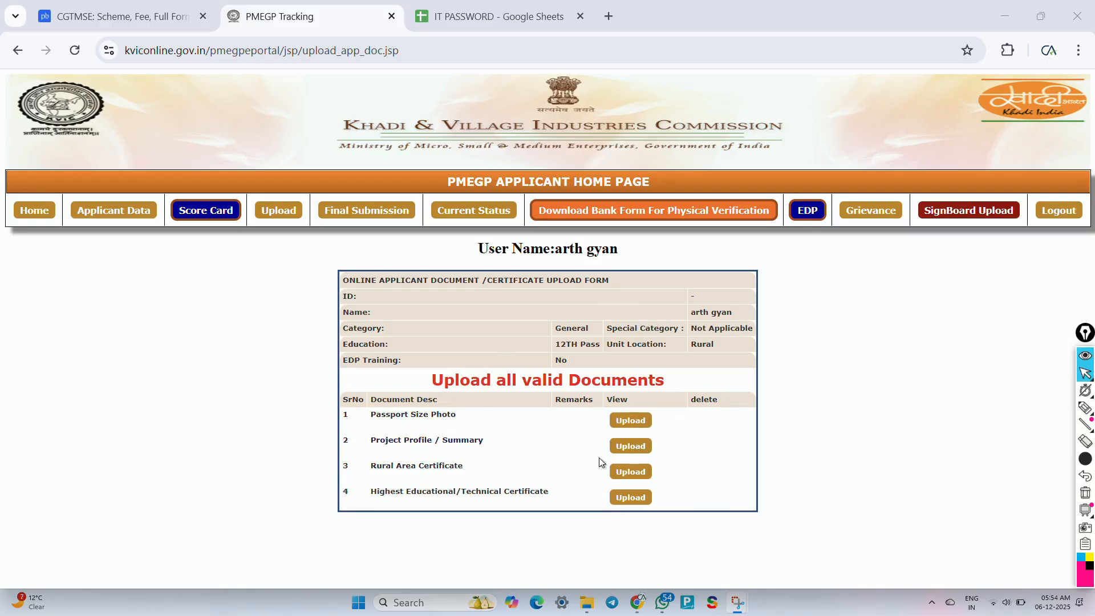
pyautogui.click(351, 214)
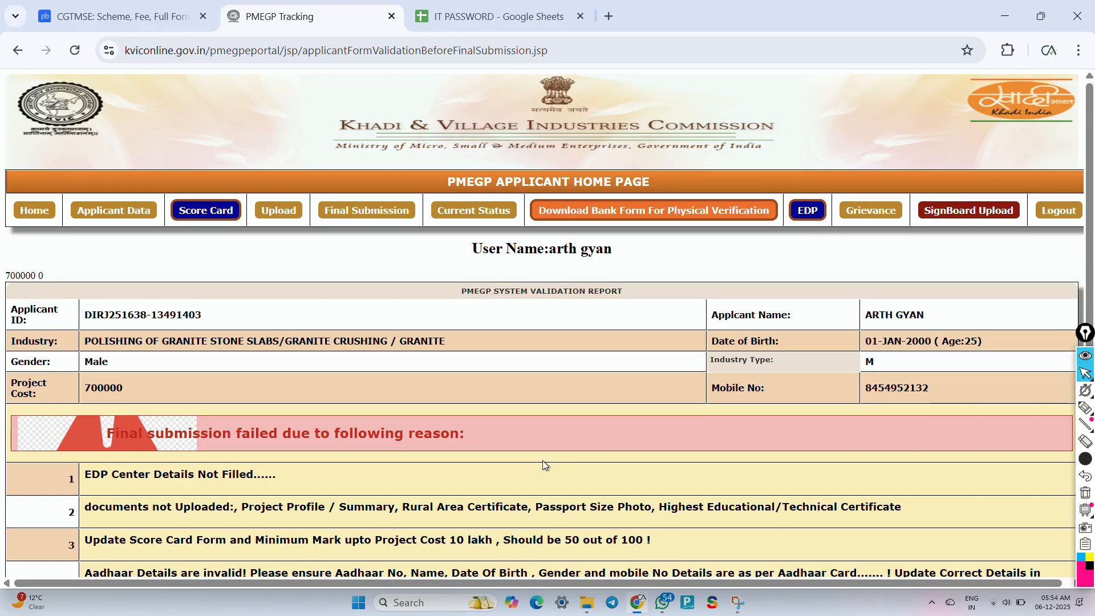
# Step: Scroll through the submission failure reasons, then open the Current Status PDF
pyautogui.scroll(-2, 543, 461)
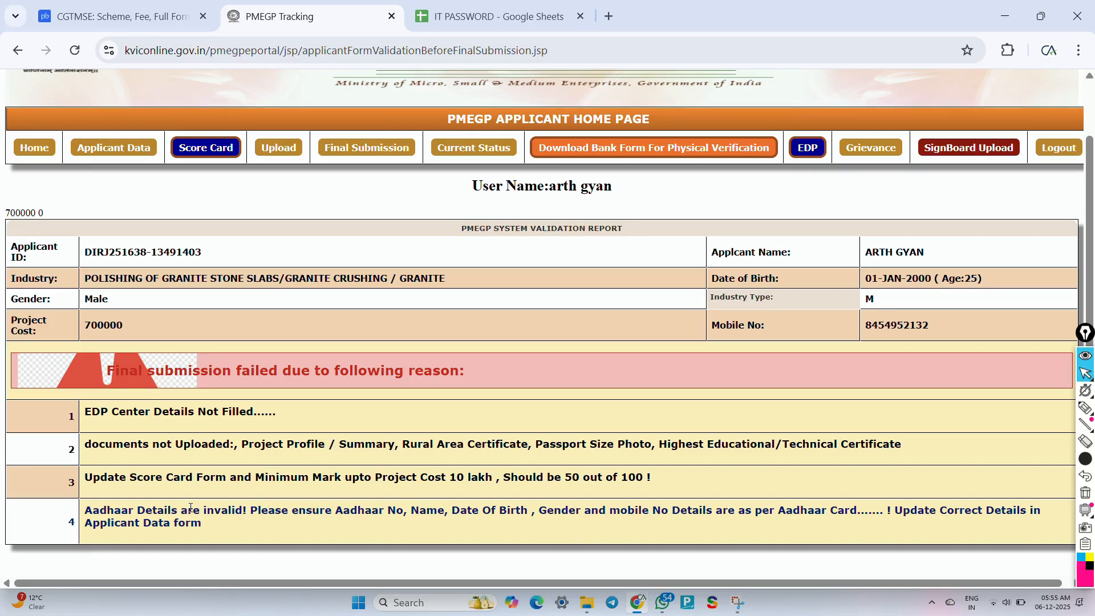
pyautogui.scroll(1, 191, 507)
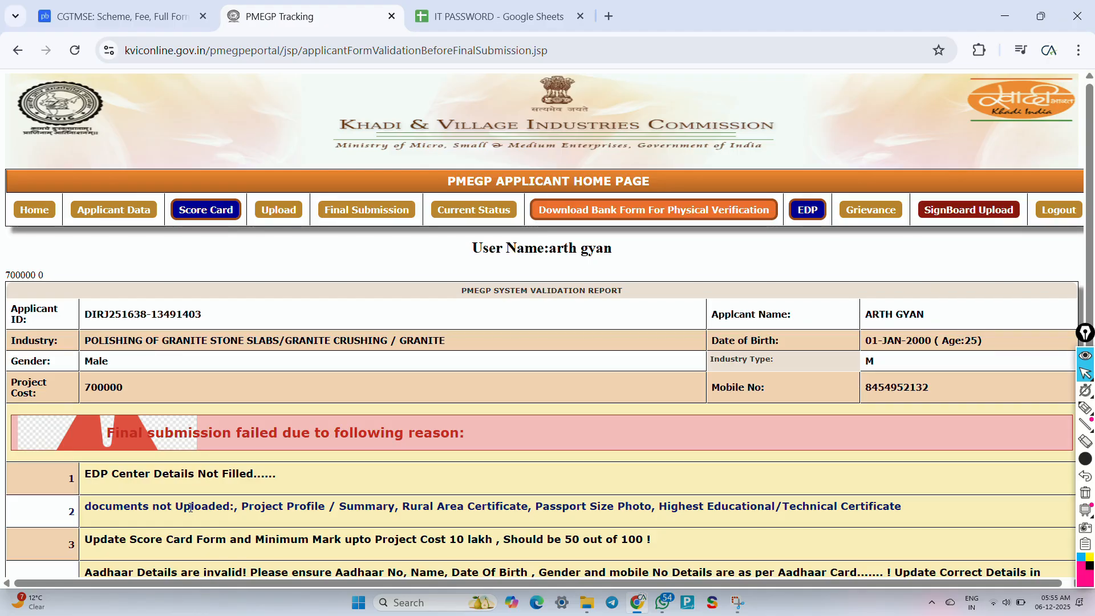
pyautogui.click(477, 211)
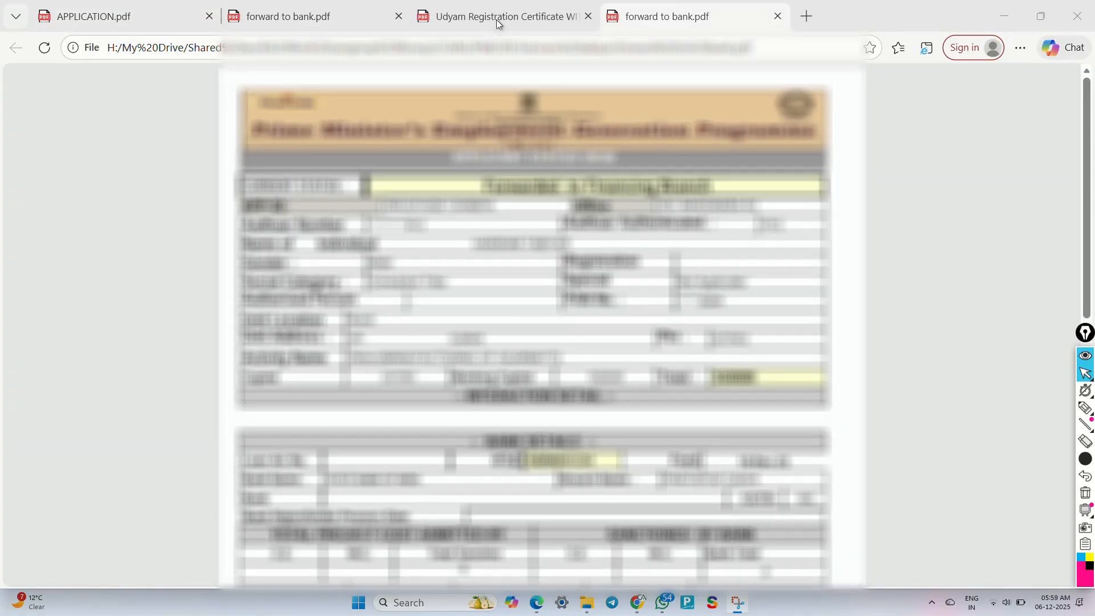
# Step: Show APPLICATION.pdf and underline its programme title with the pen
pyautogui.click(91, 18)
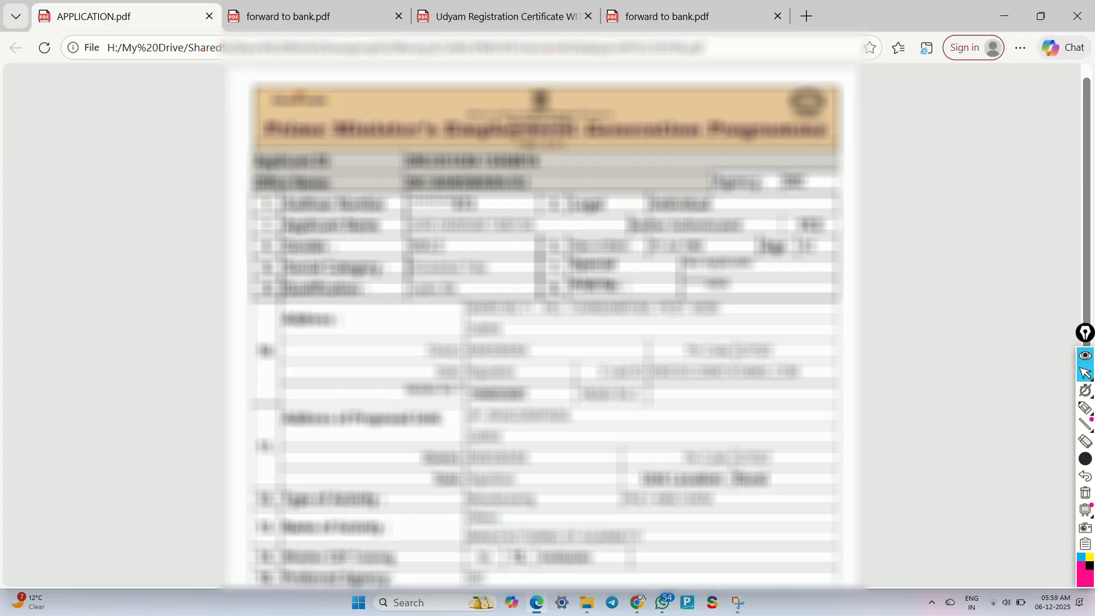
pyautogui.hotkey('ctrl', 'shift', '3')
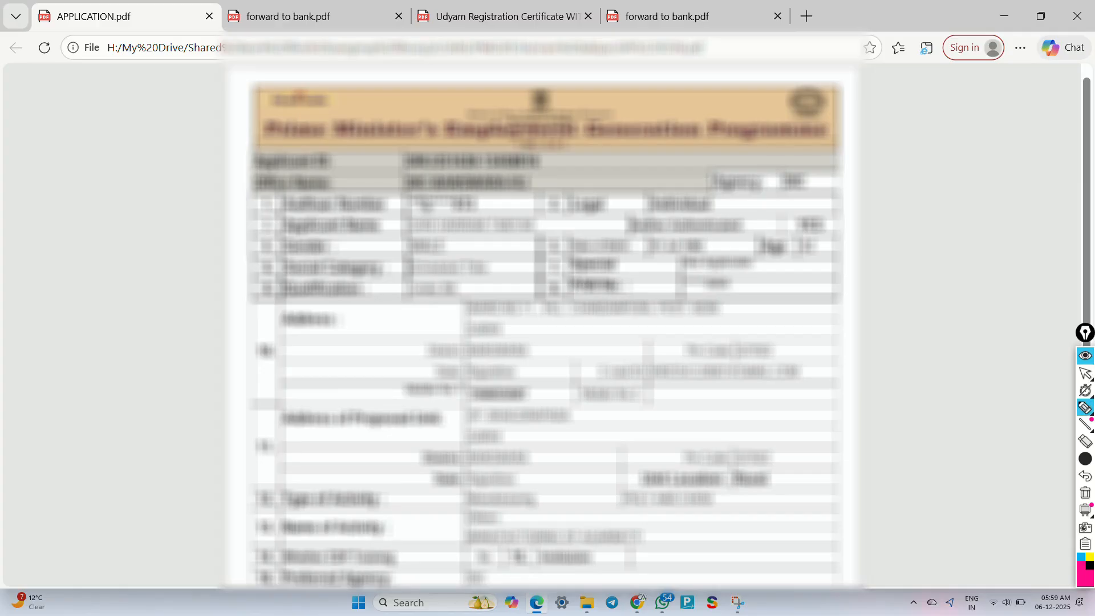
pyautogui.moveTo(254, 141)
pyautogui.mouseDown()
pyautogui.moveTo(392, 152)
pyautogui.moveTo(799, 147)
pyautogui.moveTo(713, 163)
pyautogui.moveTo(791, 231)
pyautogui.moveTo(821, 168)
pyautogui.moveTo(798, 164)
pyautogui.mouseUp()
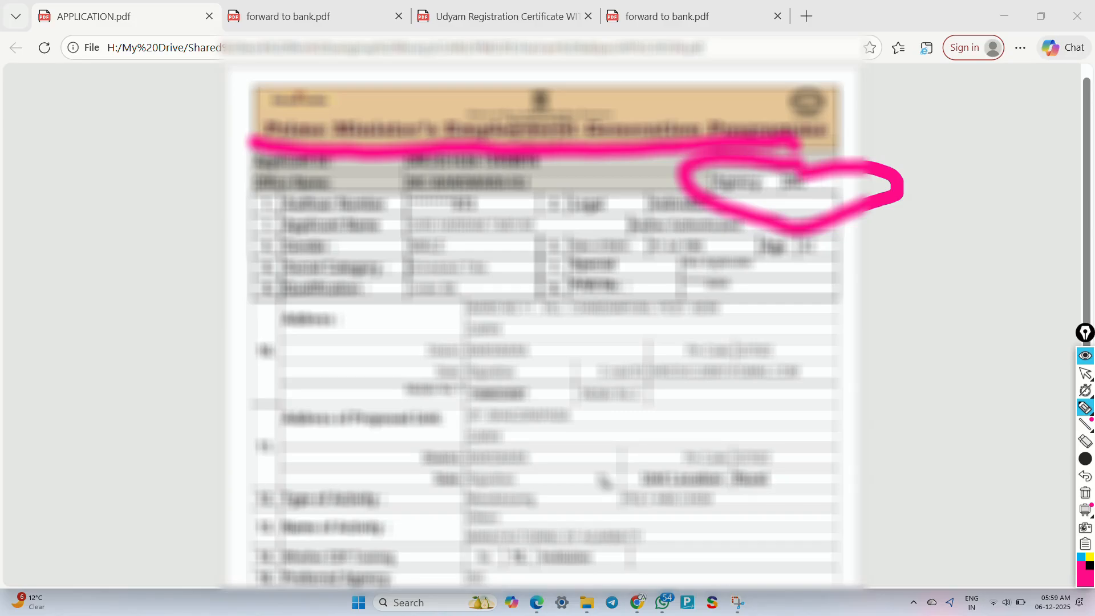
pyautogui.hotkey('ctrl', 'shift', '2')
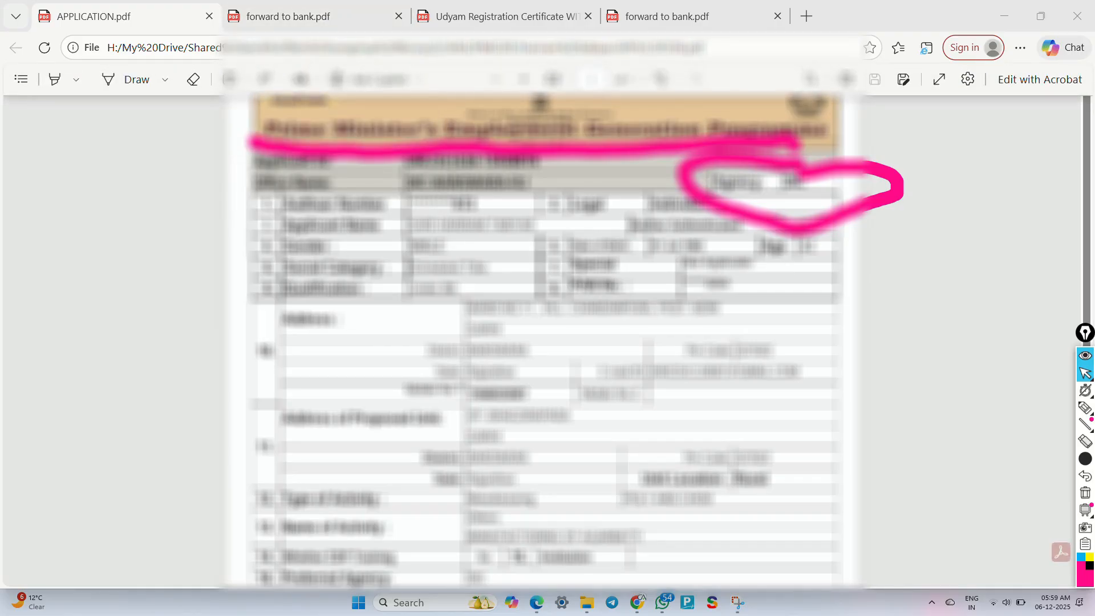
# Step: Switch to forward to bank.pdf, mark its top rows with the pen, and erase the marks
pyautogui.click(334, 18)
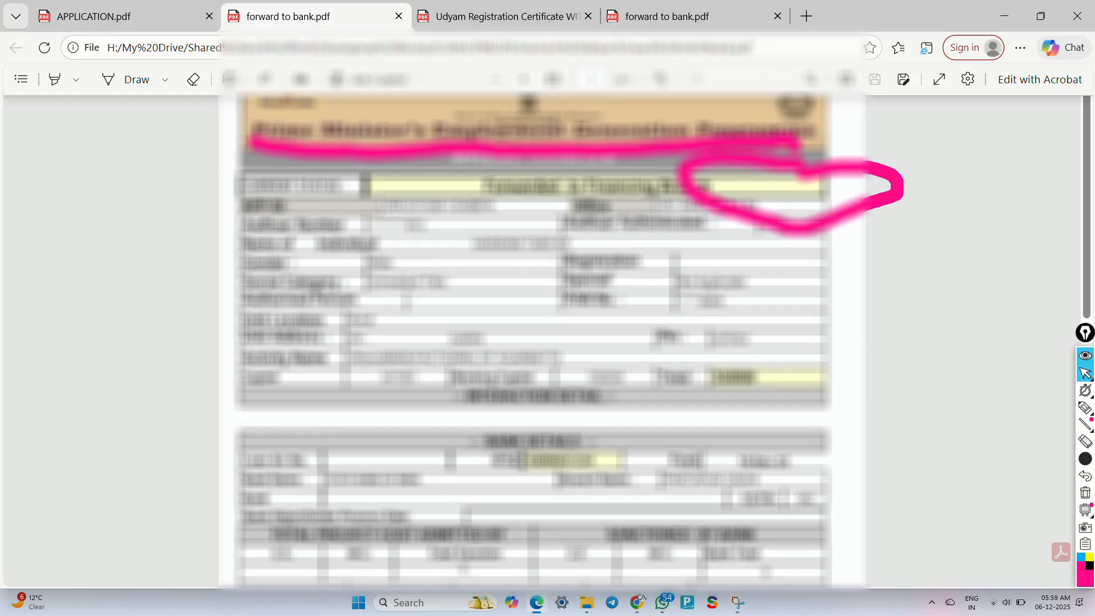
pyautogui.hotkey('ctrl', 'shift', '7')
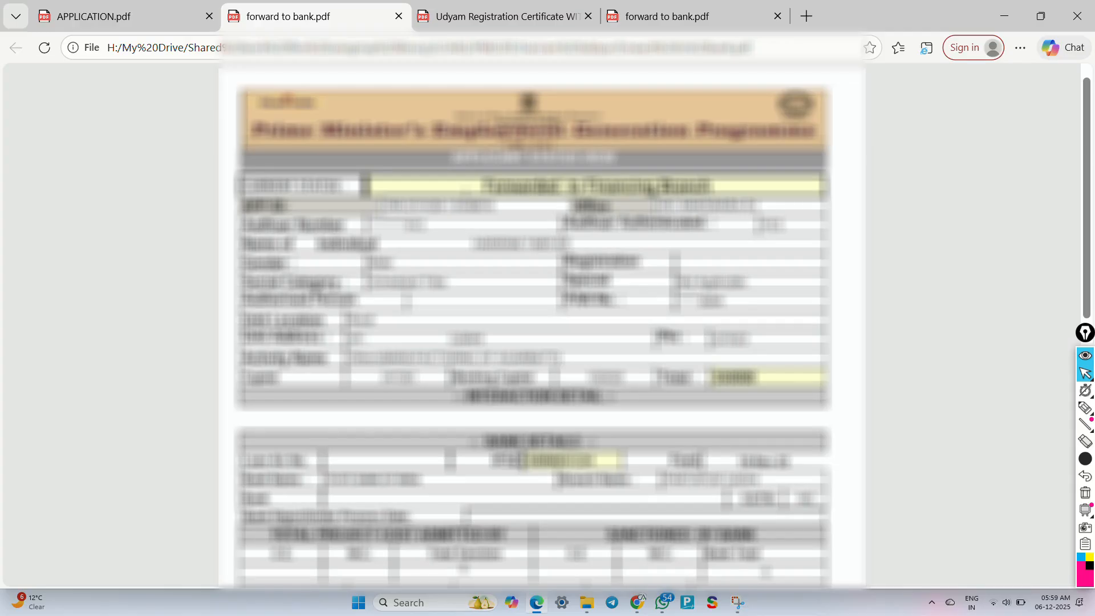
pyautogui.click(1086, 406)
pyautogui.moveTo(474, 166)
pyautogui.mouseDown()
pyautogui.moveTo(449, 208)
pyautogui.moveTo(636, 211)
pyautogui.moveTo(707, 160)
pyautogui.moveTo(556, 200)
pyautogui.moveTo(469, 203)
pyautogui.mouseUp()
pyautogui.hotkey('ctrl', 'shift', '7')
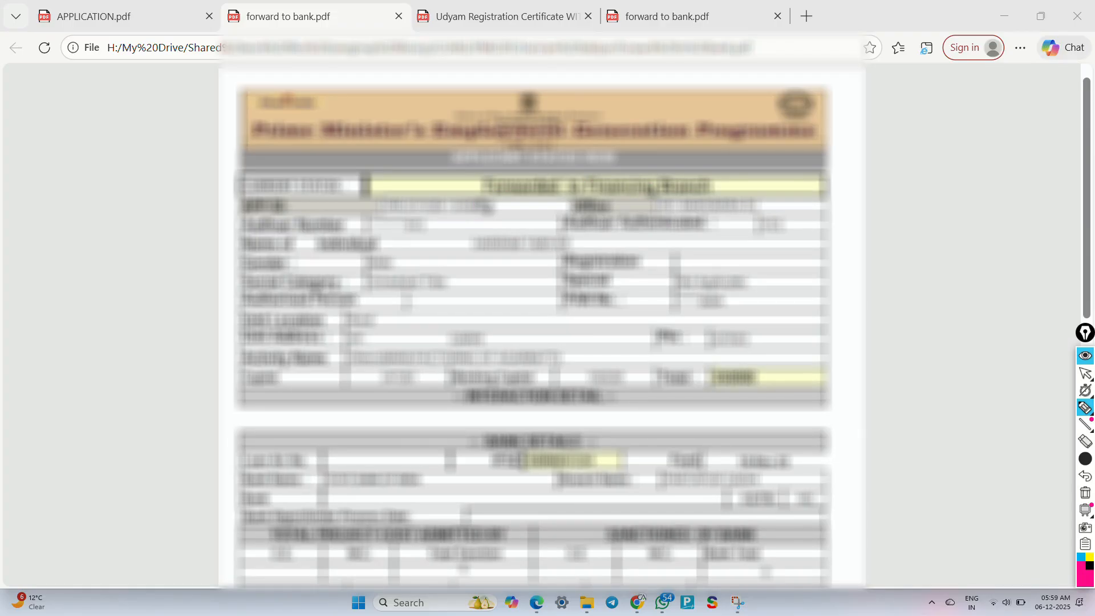
pyautogui.hotkey('ctrl', 'shift', '2')
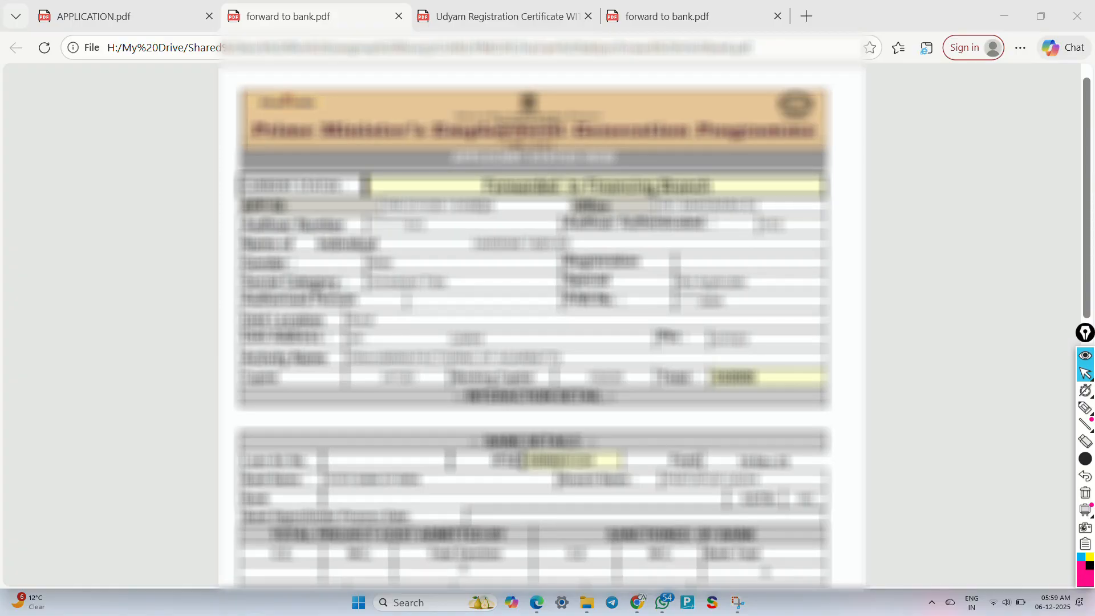
# Step: Bring up the Udyam Registration Certificate PDF and scroll down to its enterprise details and activity table
pyautogui.click(428, 23)
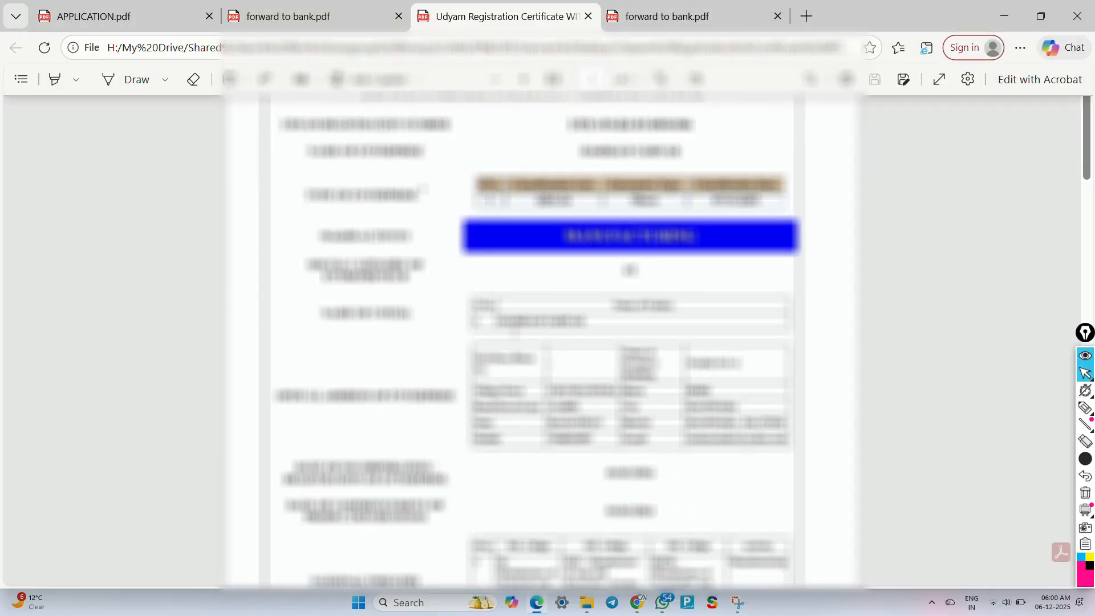
pyautogui.scroll(1, 515, 332)
pyautogui.scroll(-2, 515, 331)
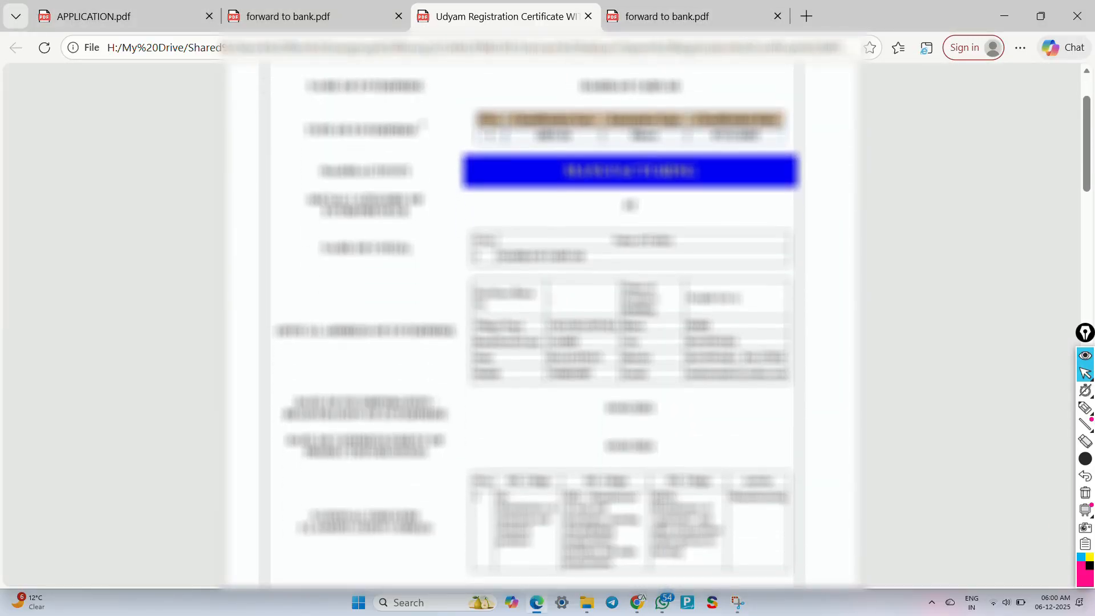
pyautogui.scroll(-2, 515, 331)
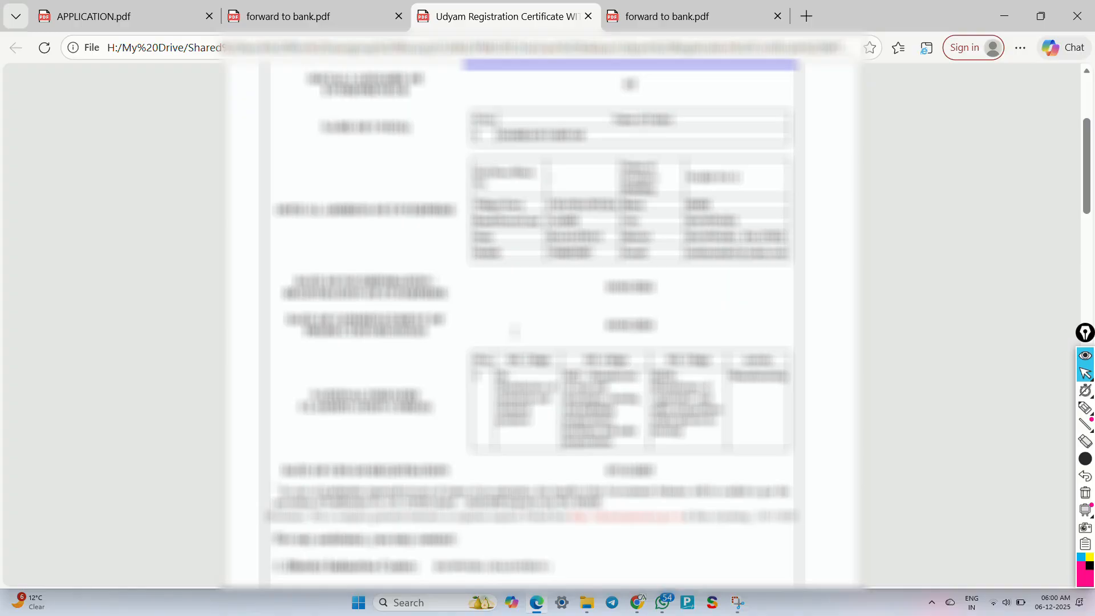